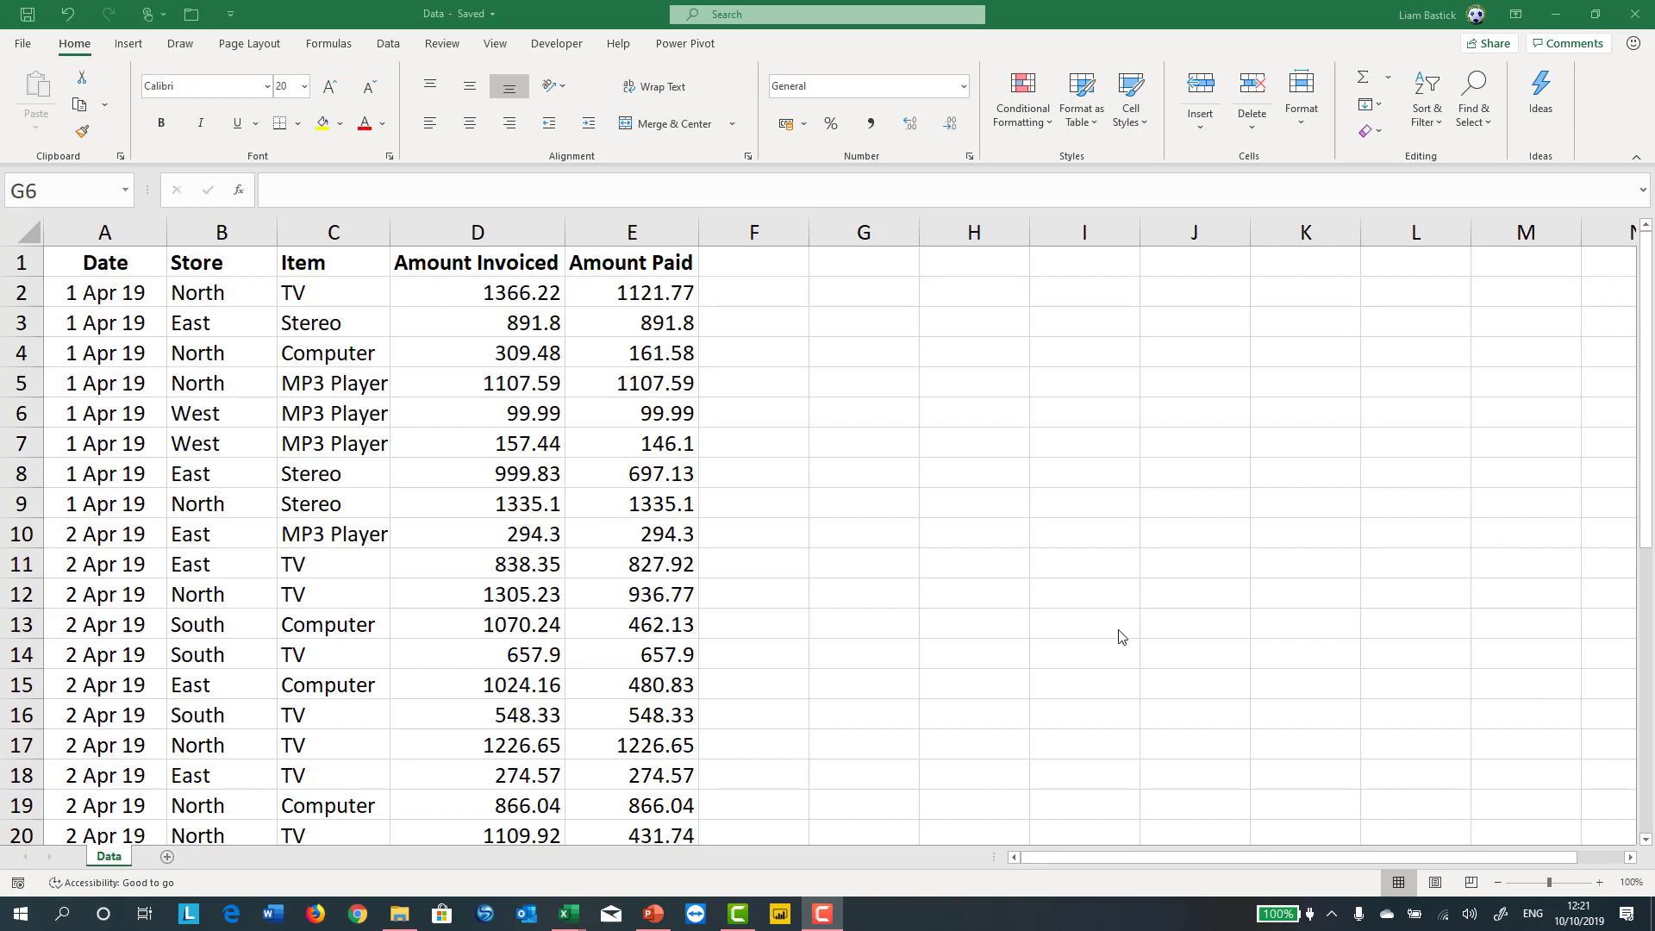
- Convert the sales data range A1:E36 into a table with headers
{"action": "left_click", "coordinate": [487, 508]}
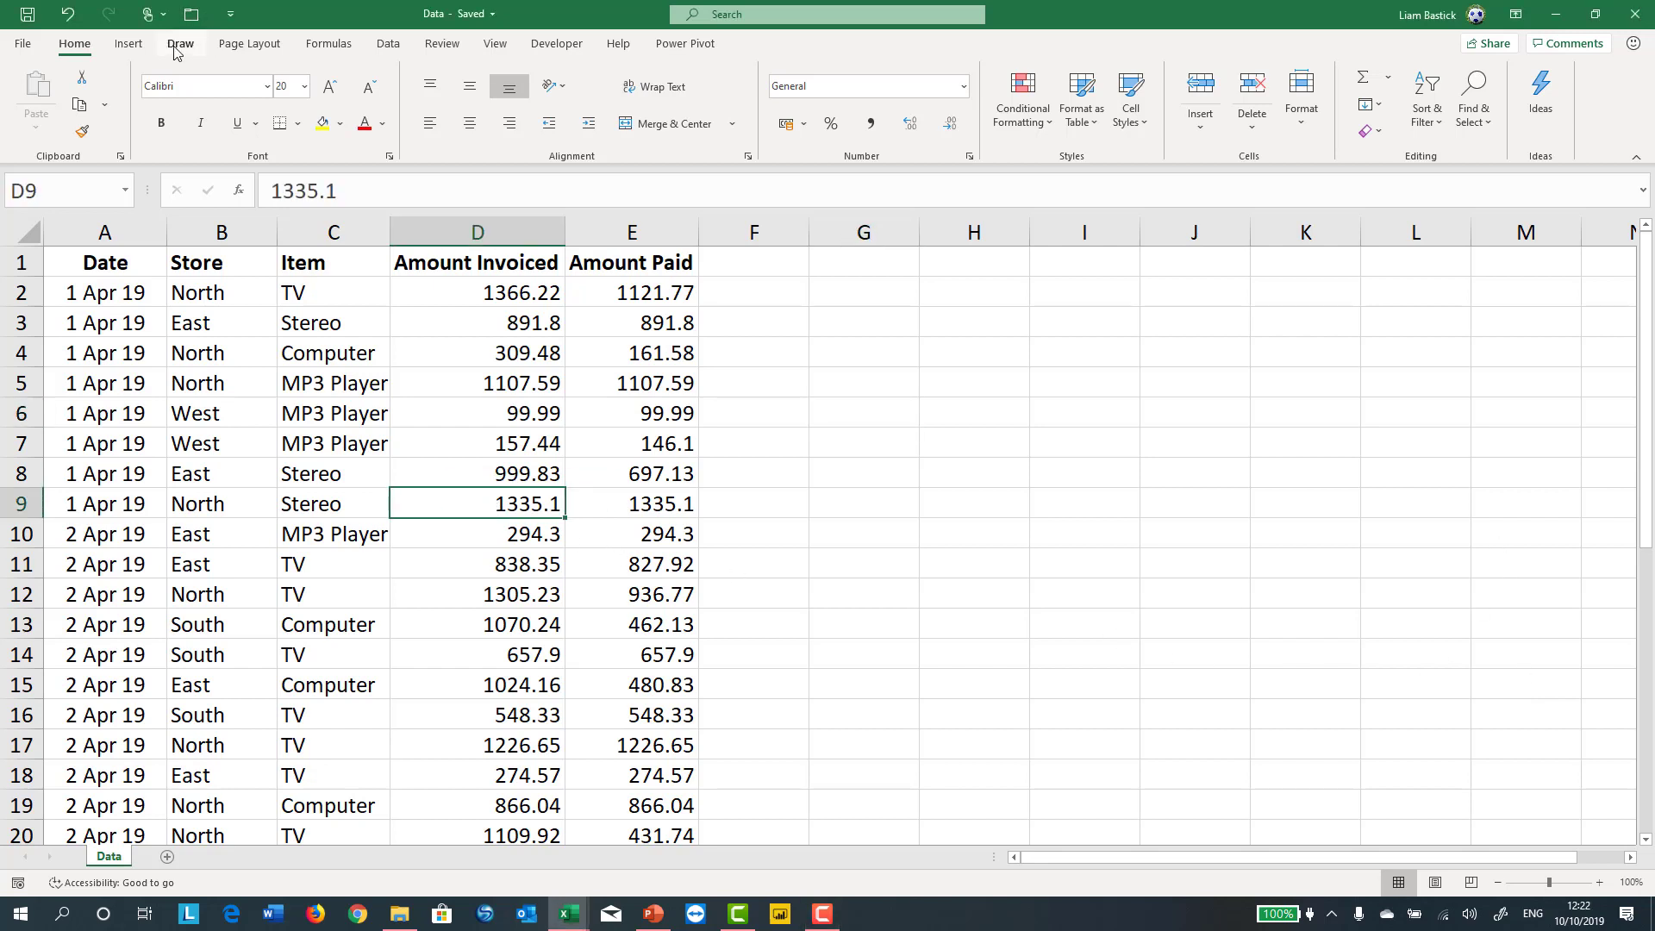
{"action": "left_click", "coordinate": [123, 43]}
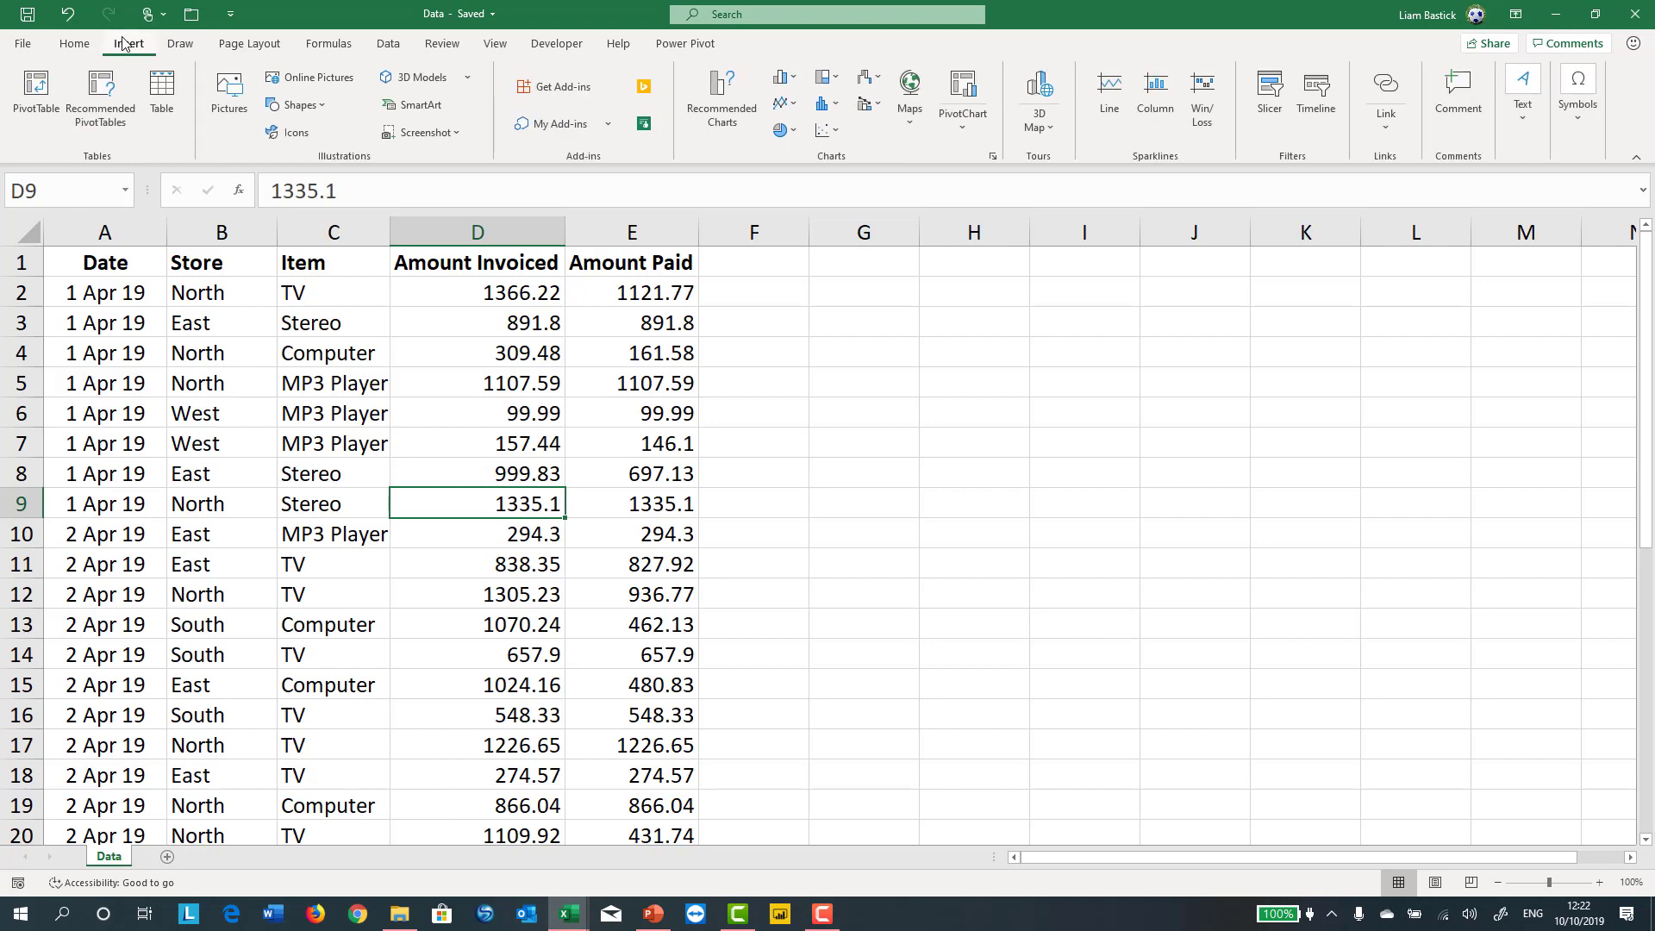
{"action": "left_click", "coordinate": [169, 111]}
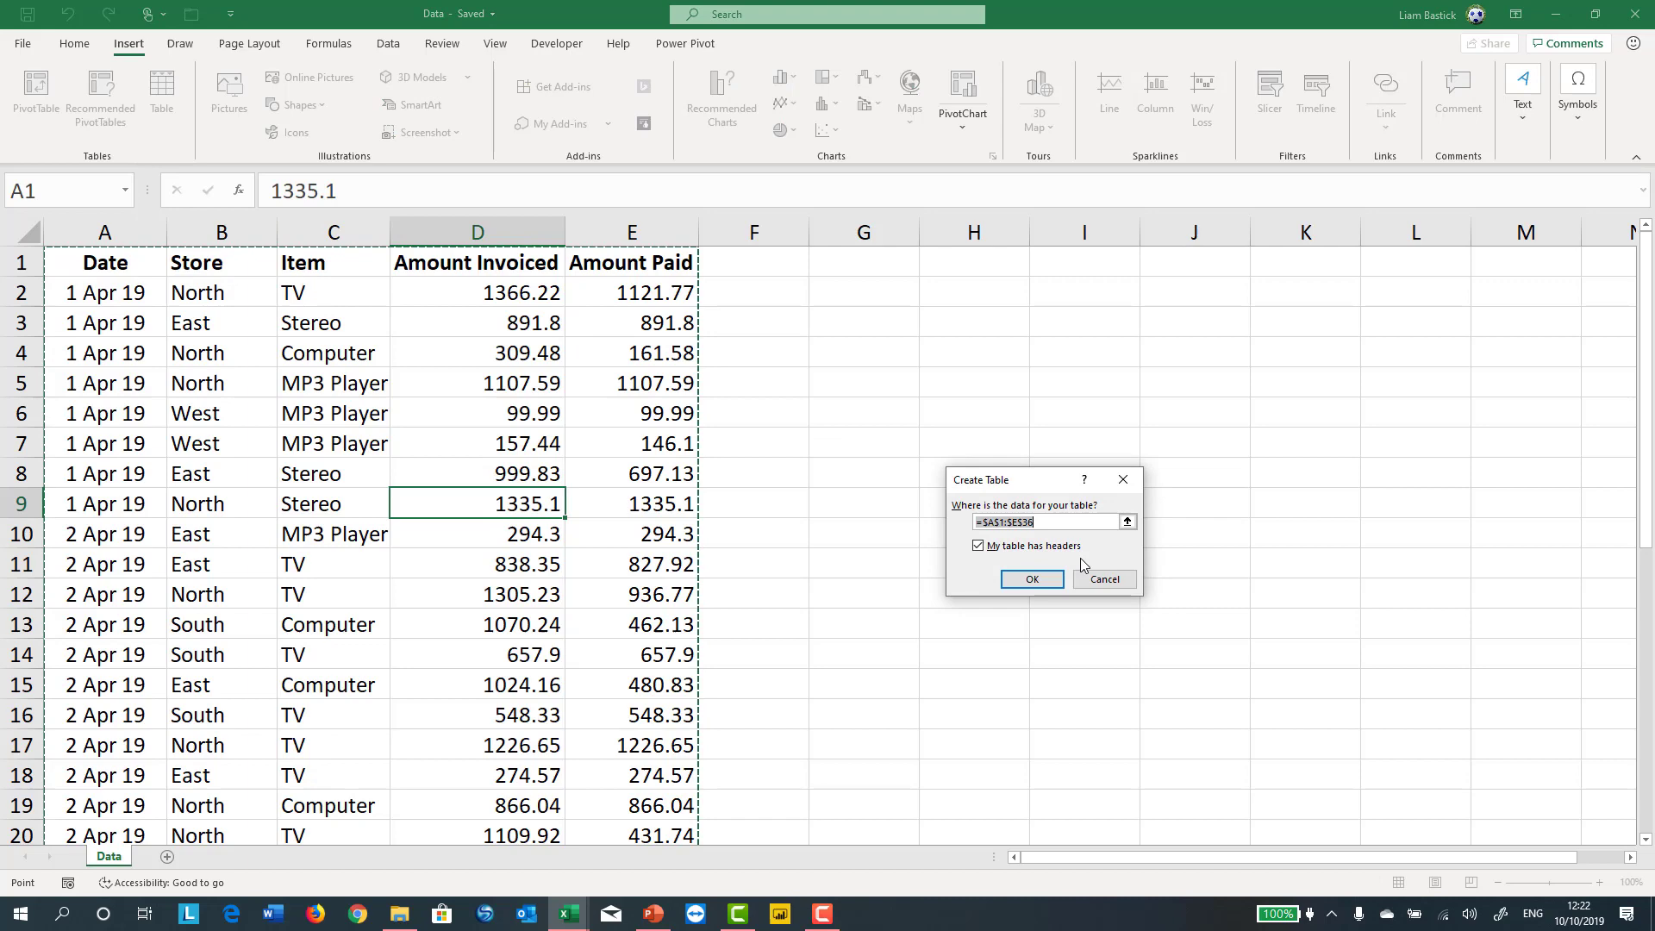
{"action": "left_click", "coordinate": [1043, 578]}
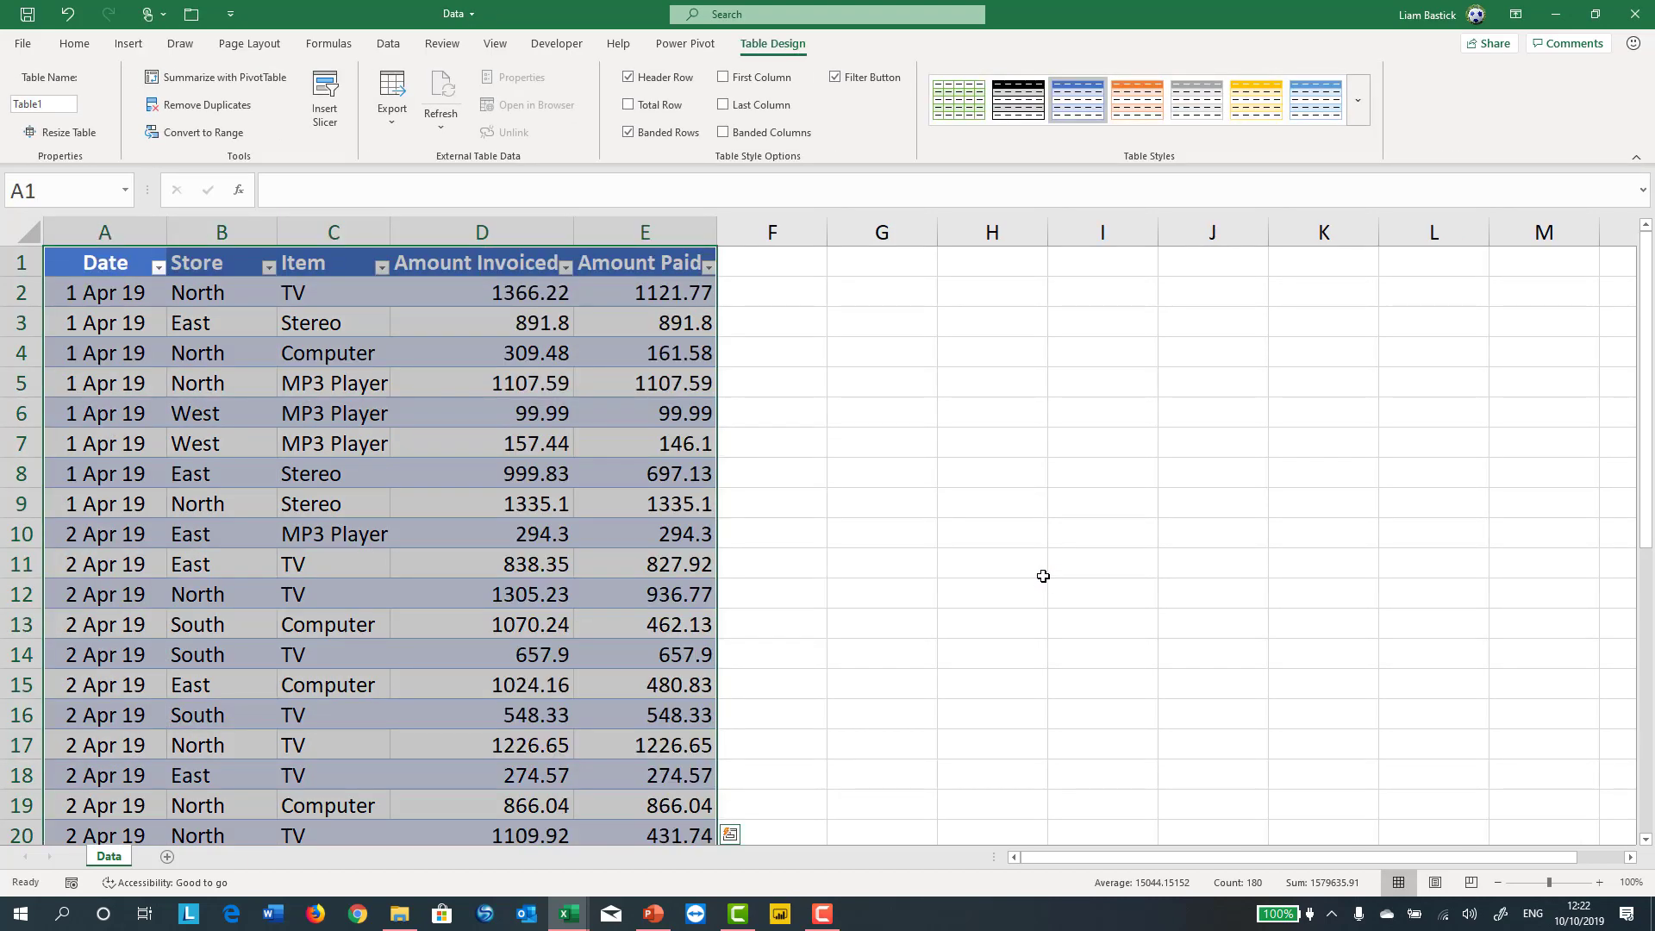
- Turn off the table's filter arrows from the Data tab, then check the table rows
{"action": "left_click", "coordinate": [482, 504]}
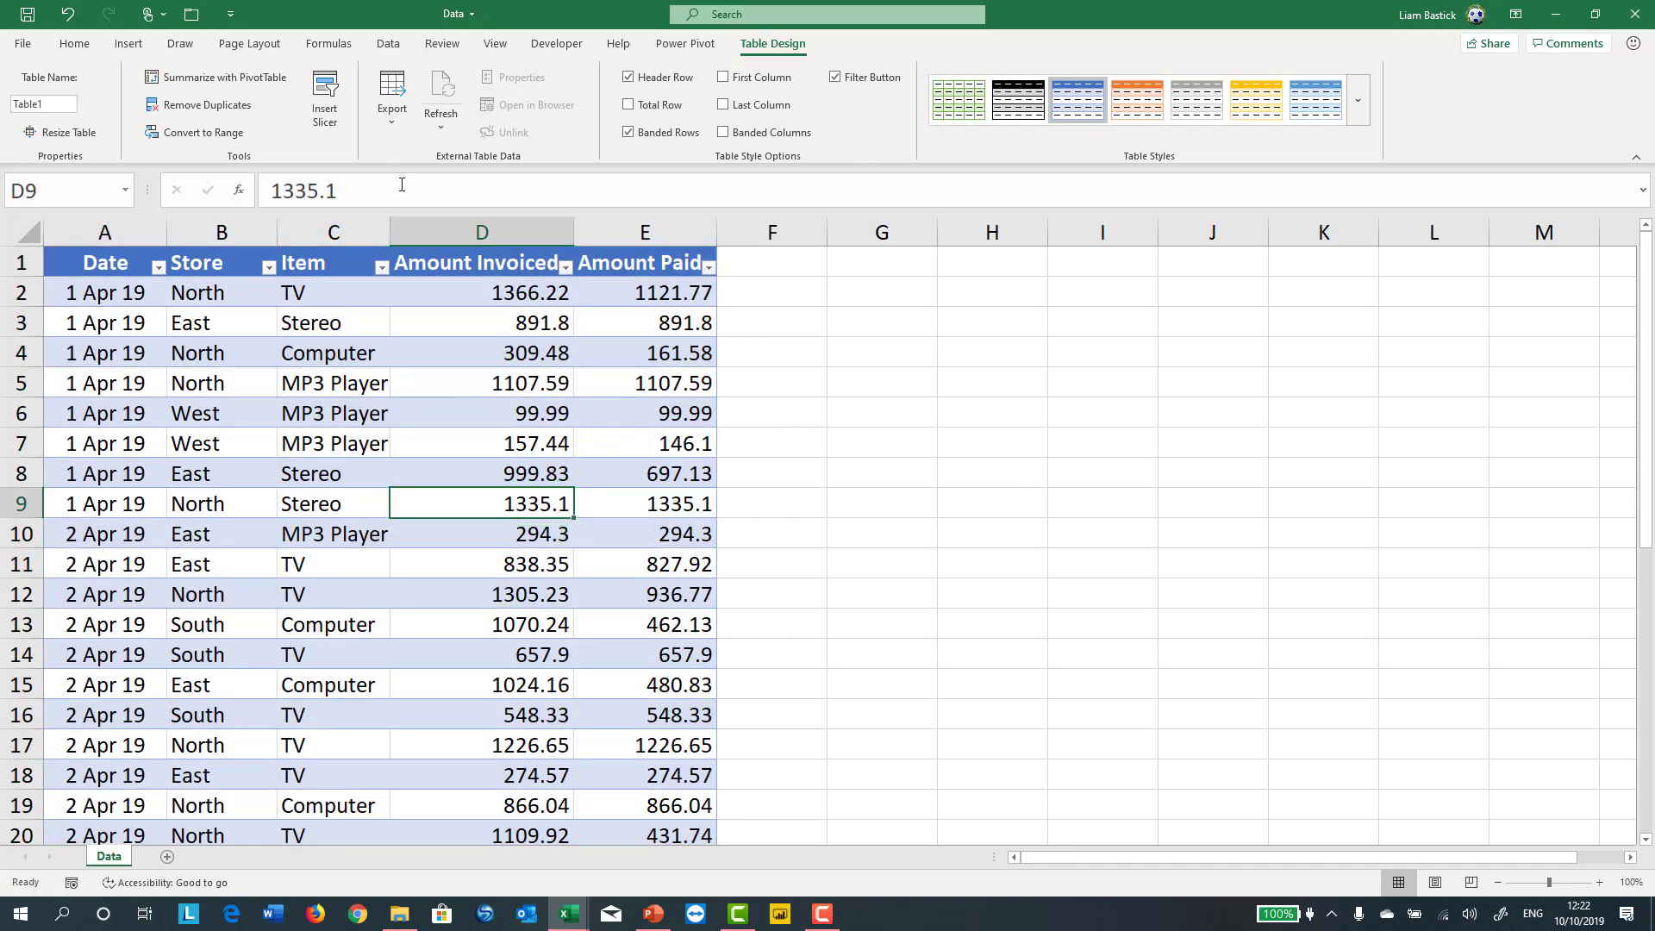
{"action": "left_click", "coordinate": [388, 43]}
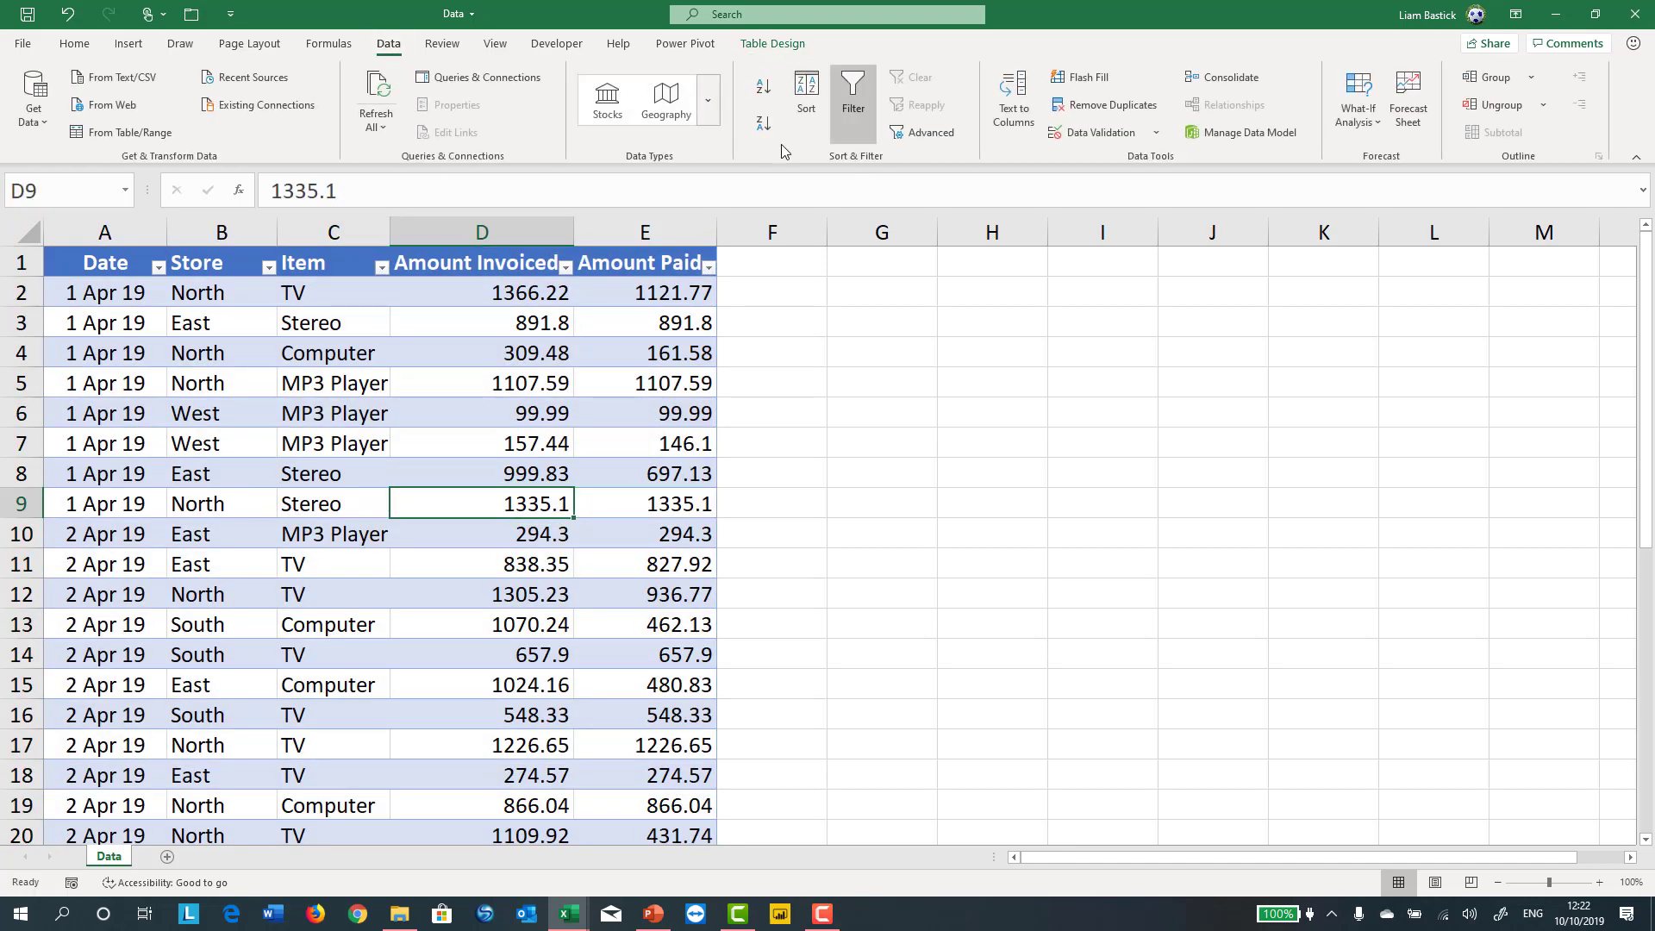
{"action": "left_click", "coordinate": [854, 95]}
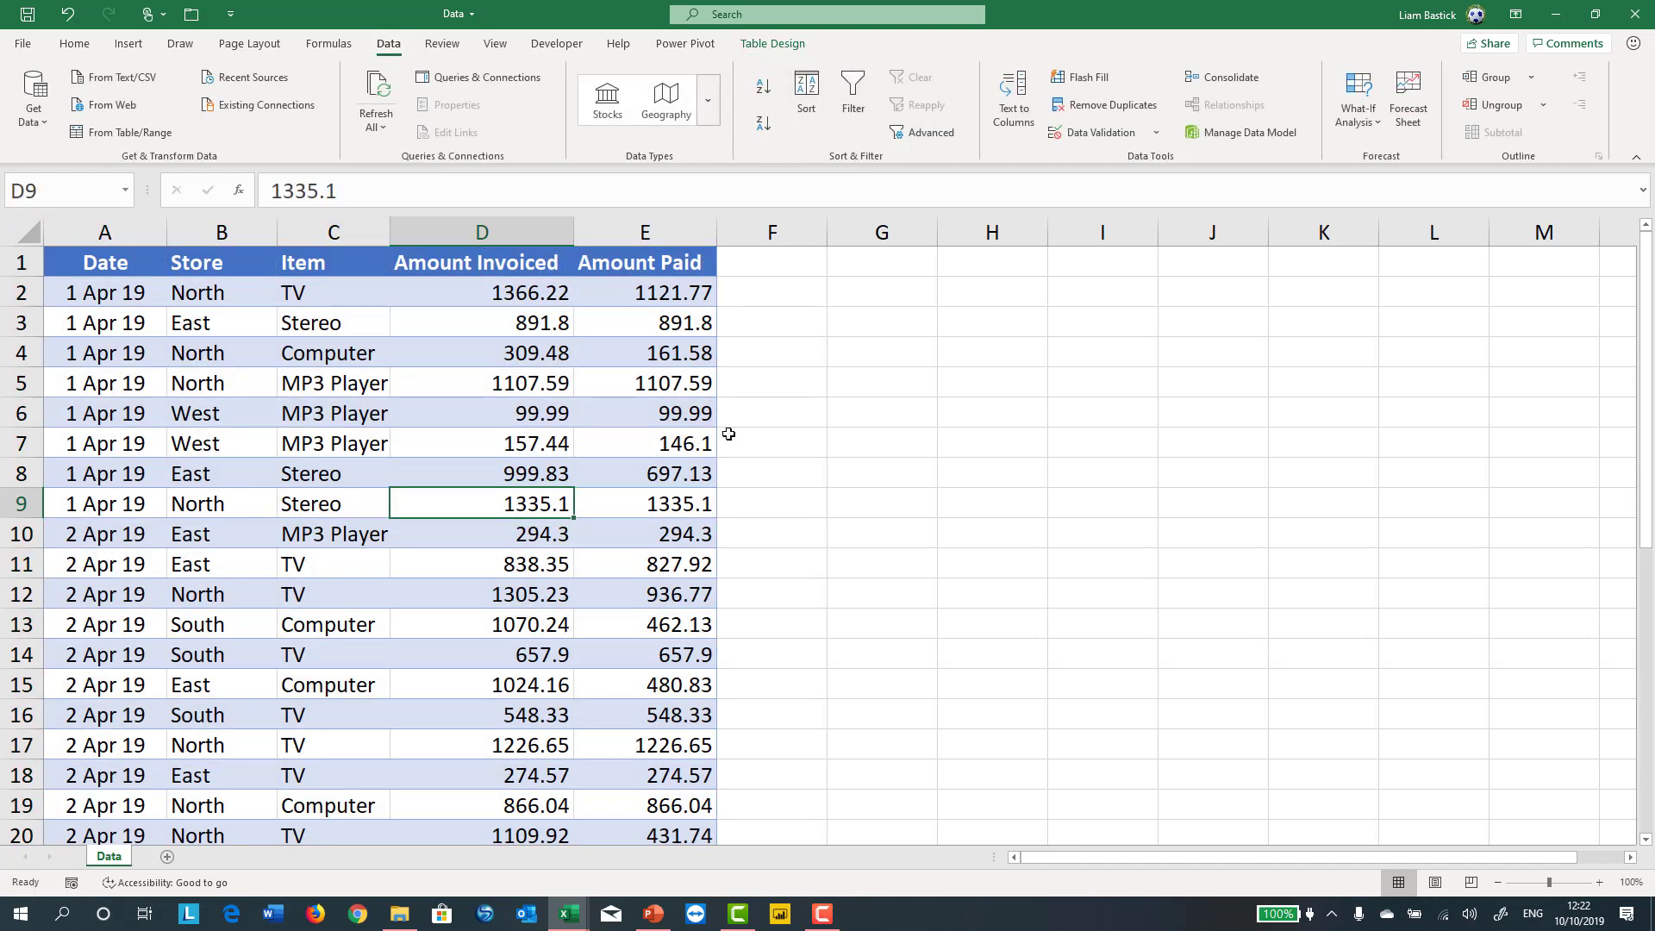
{"action": "left_click", "coordinate": [597, 413]}
{"action": "scroll", "coordinate": [601, 416], "scroll_direction": "down", "scroll_amount": 10}
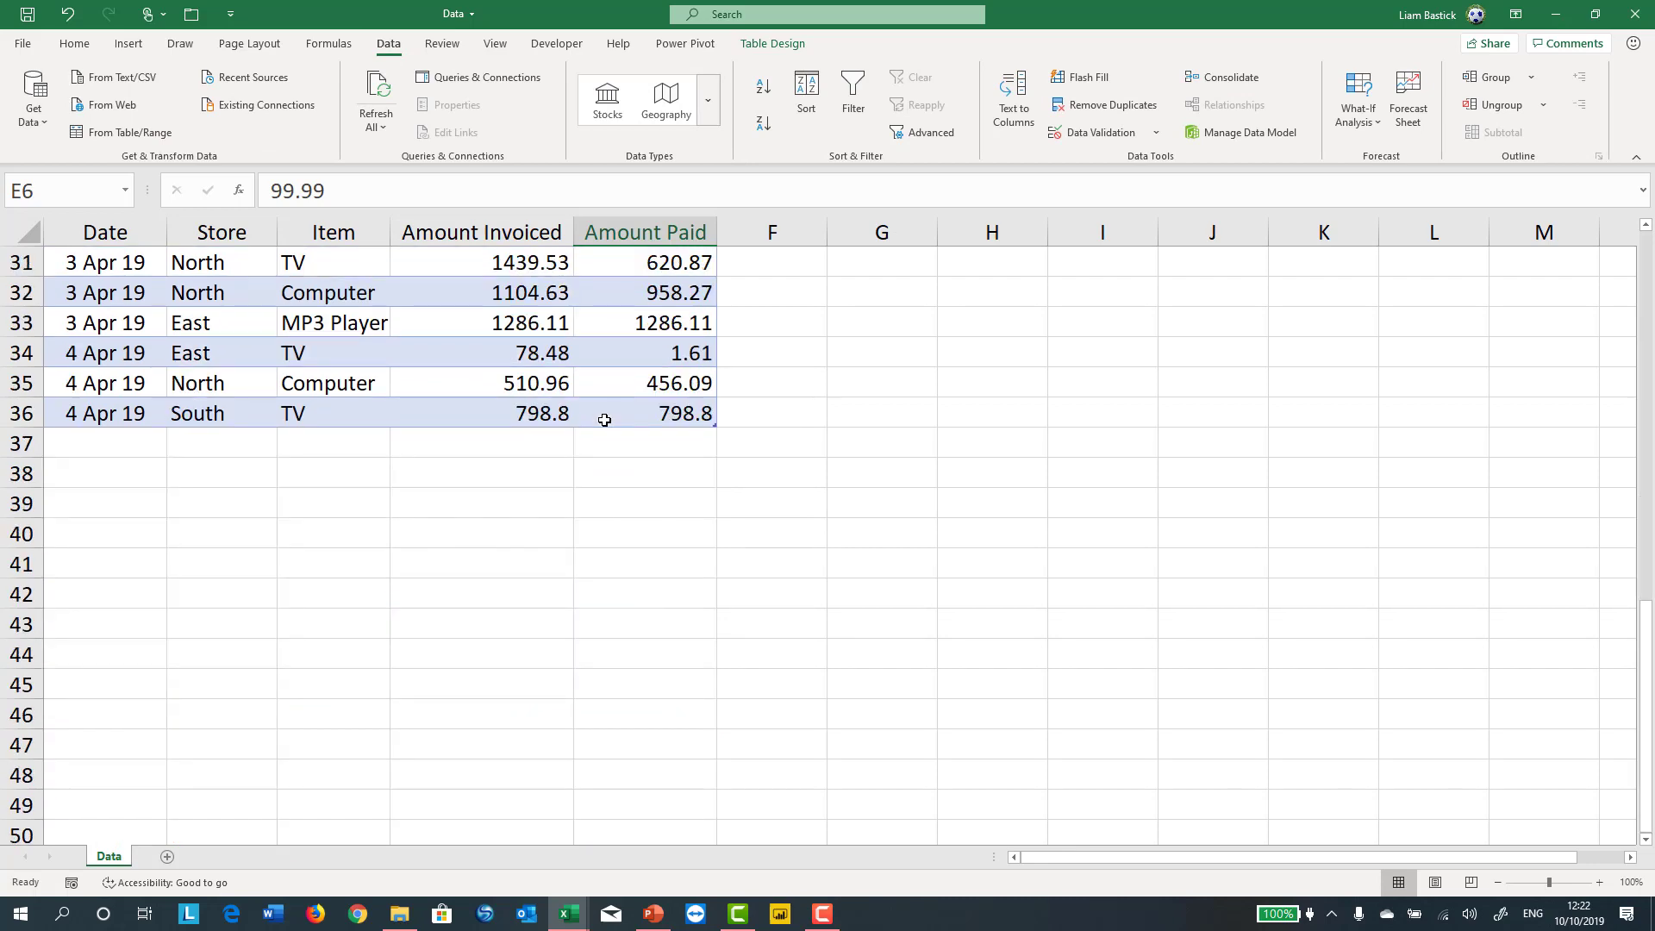
{"action": "scroll", "coordinate": [605, 420], "scroll_direction": "up", "scroll_amount": 10}
{"action": "scroll", "coordinate": [605, 420], "scroll_direction": "down", "scroll_amount": 5}
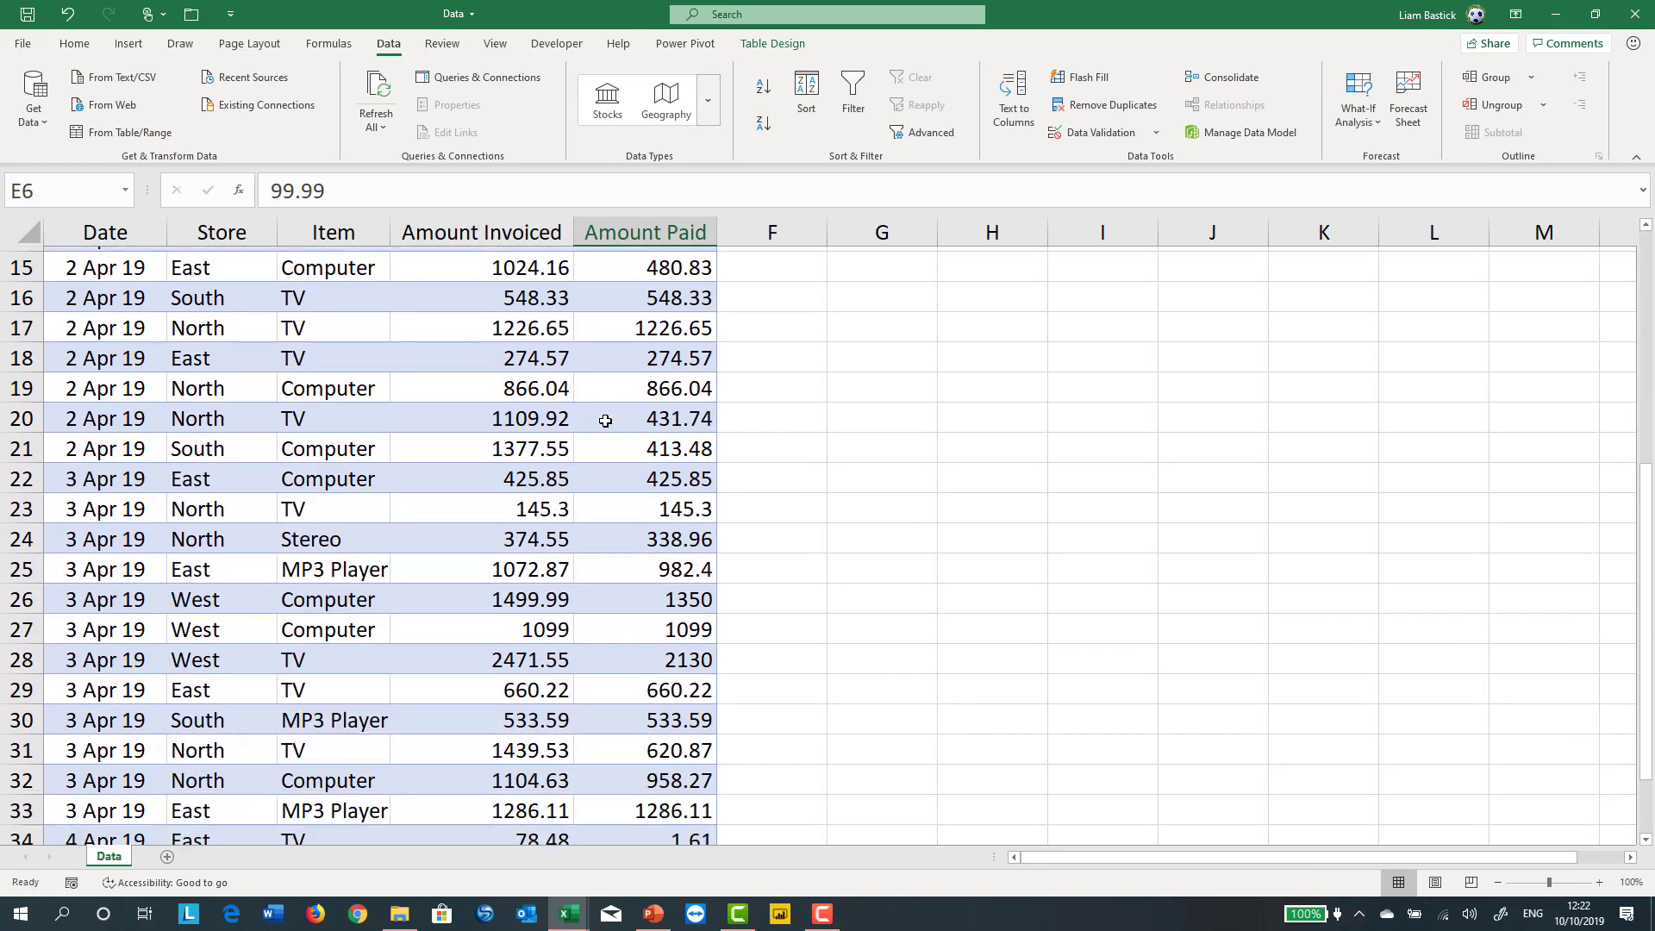
{"action": "scroll", "coordinate": [606, 421], "scroll_direction": "down", "scroll_amount": 3}
{"action": "left_click", "coordinate": [127, 627]}
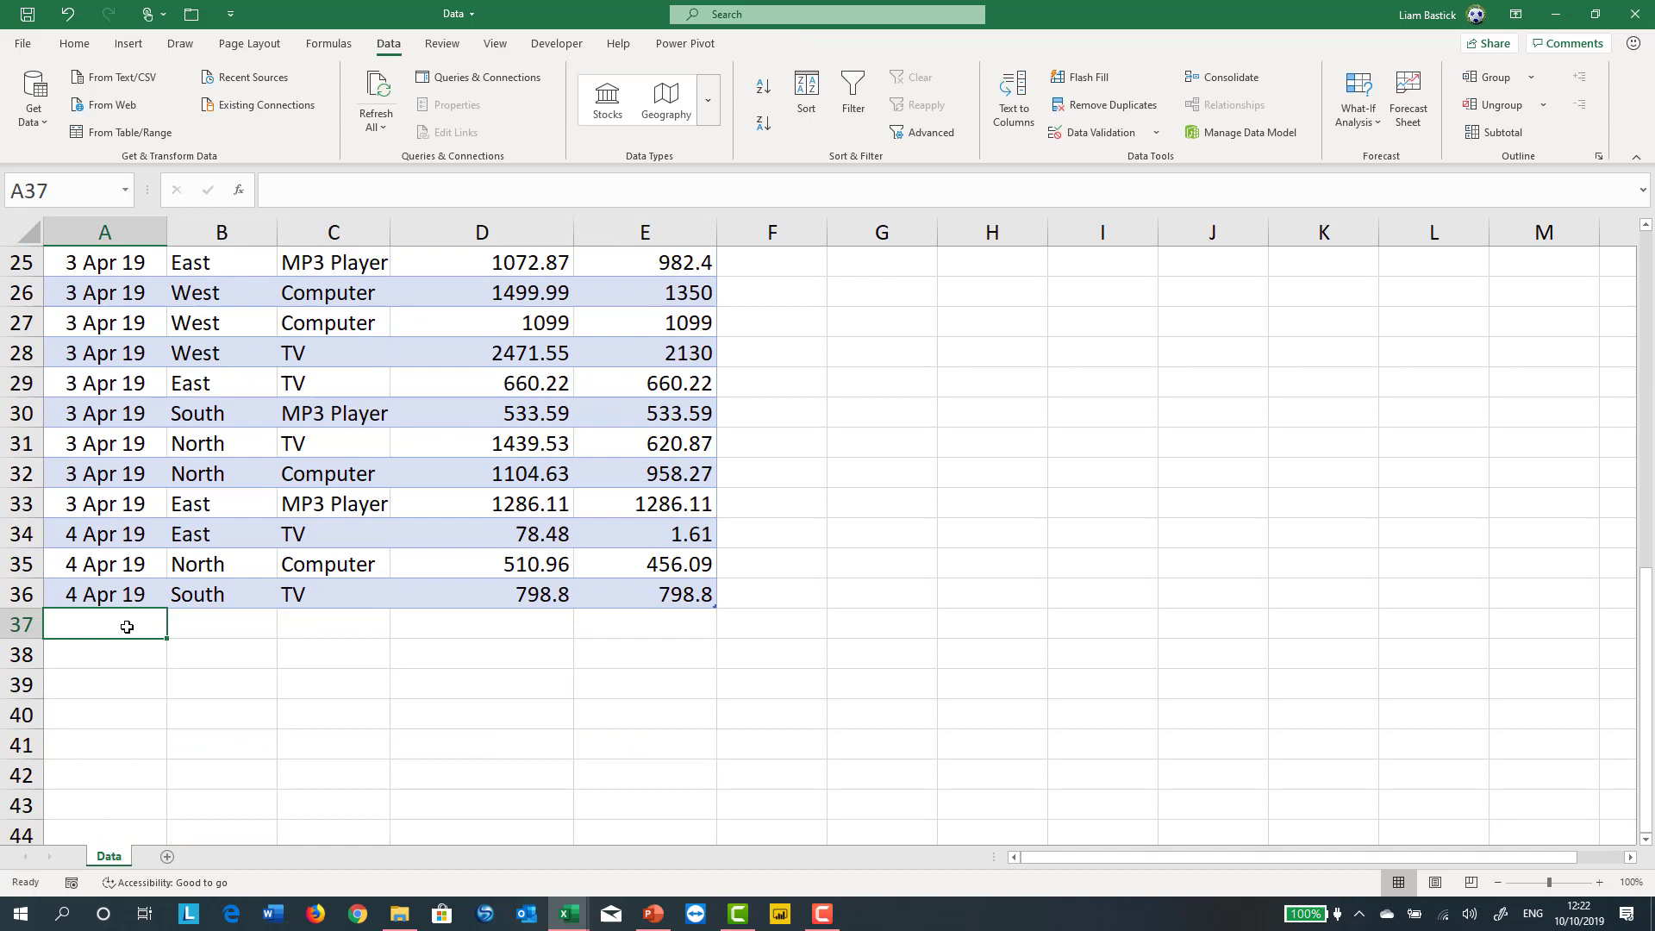
{"action": "type", "text": "5"}
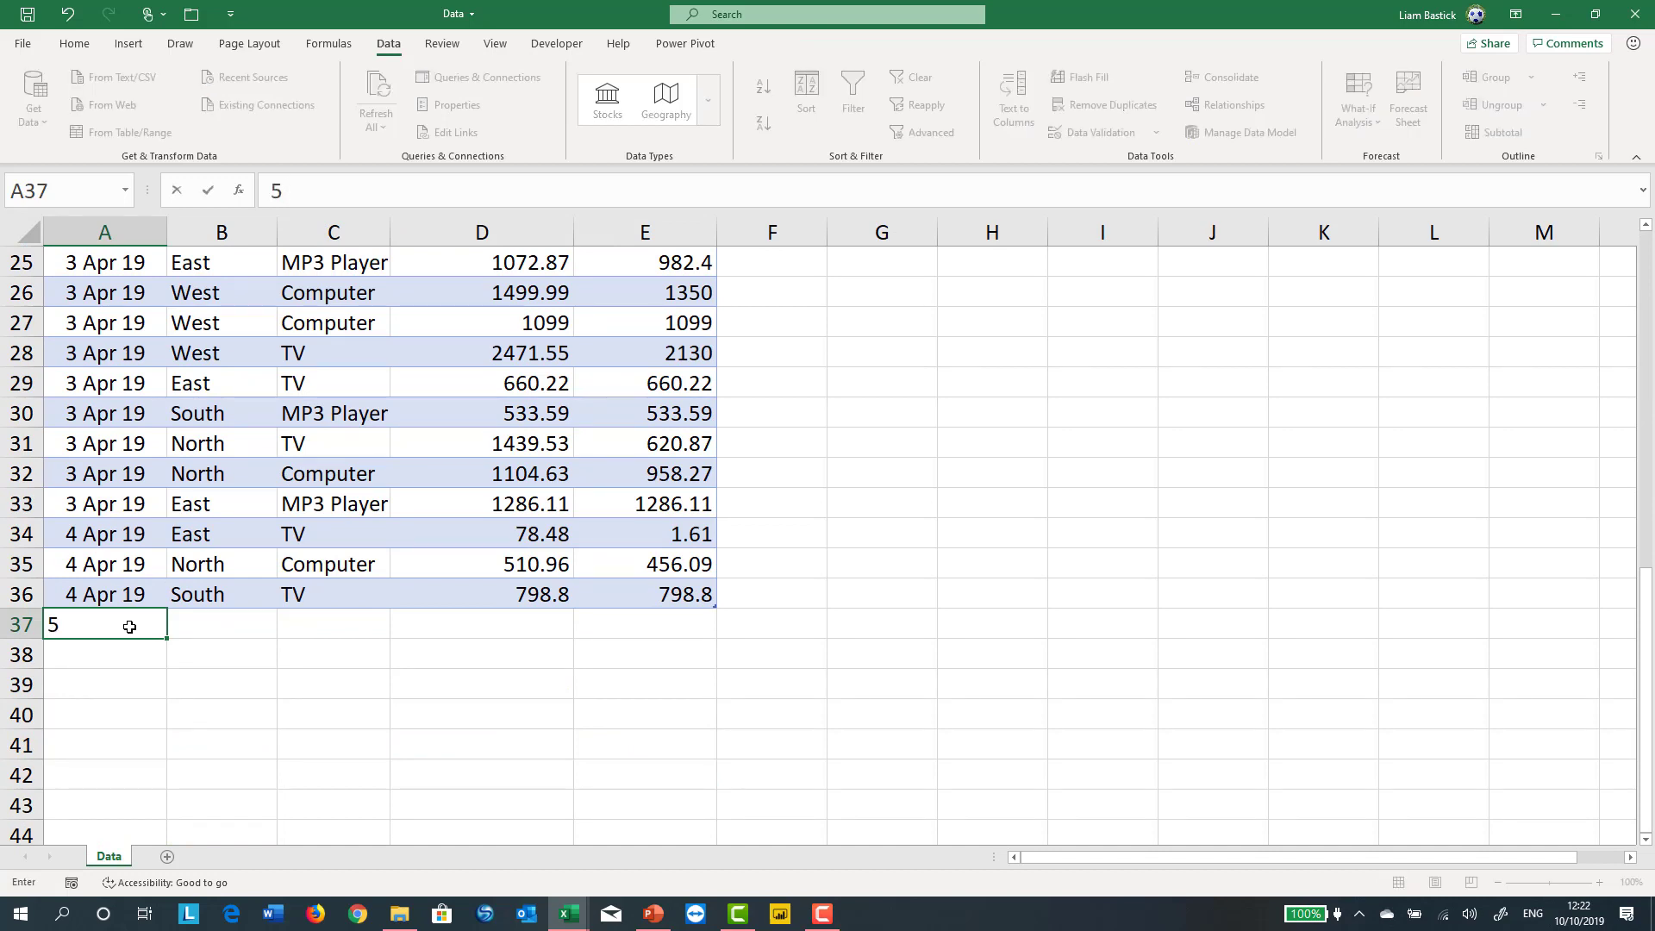
{"action": "type", "text": " Apr 19"}
{"action": "key", "text": "Tab"}
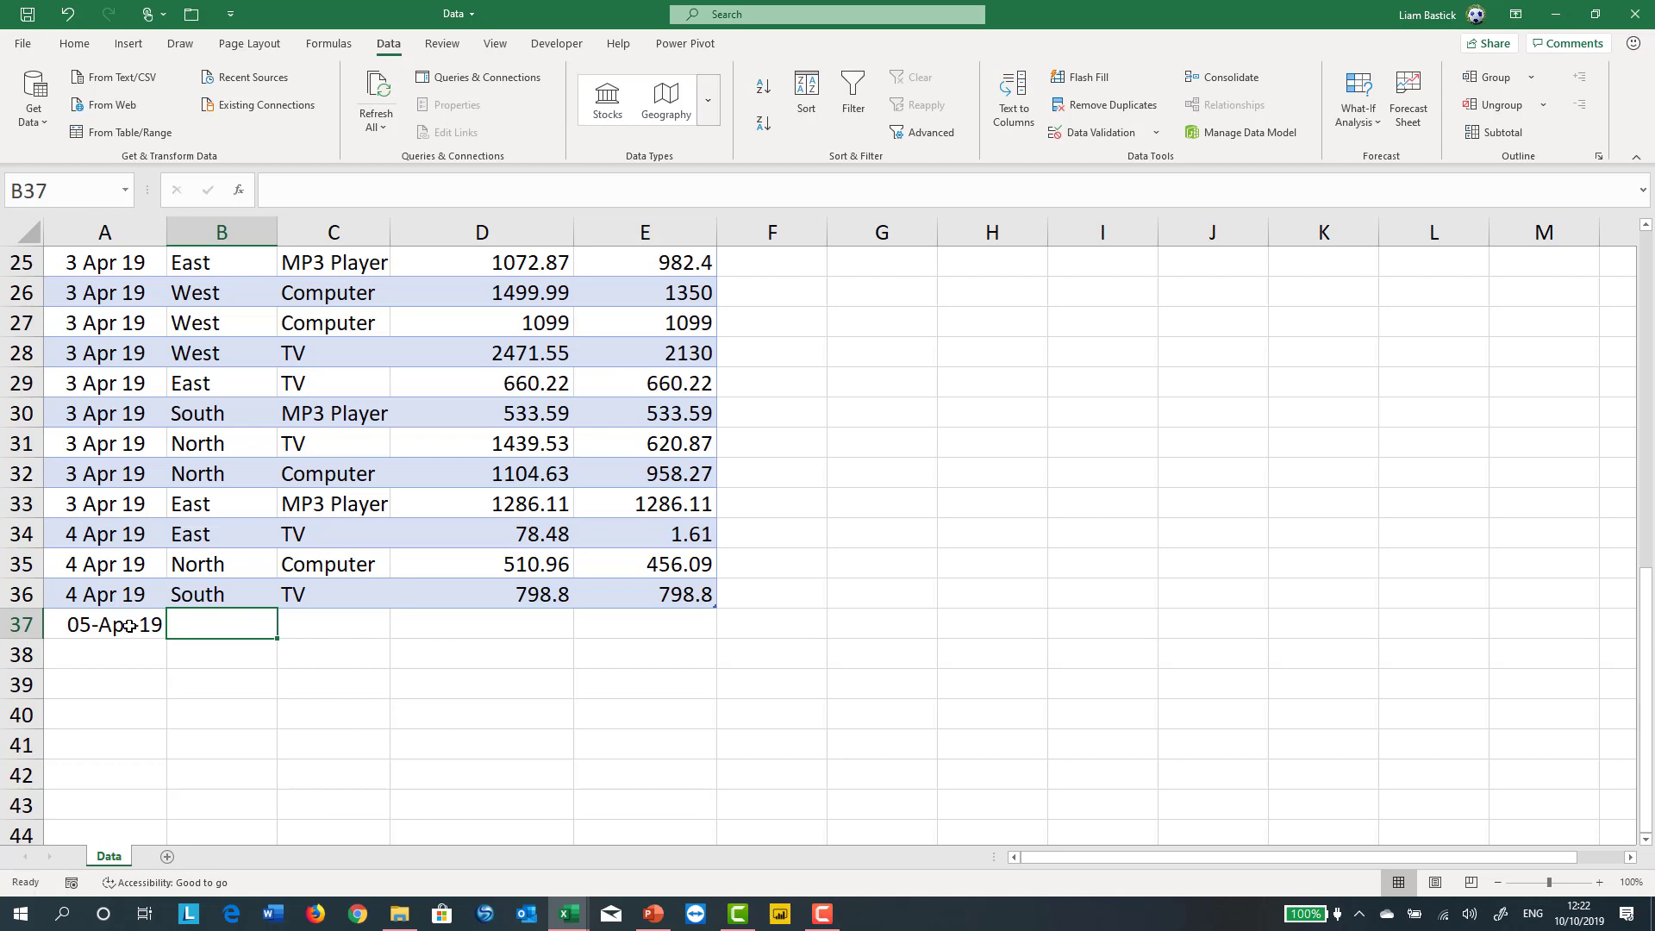
{"action": "key", "text": "ctrl+z"}
{"action": "scroll", "coordinate": [821, 495], "scroll_direction": "up", "scroll_amount": 8}
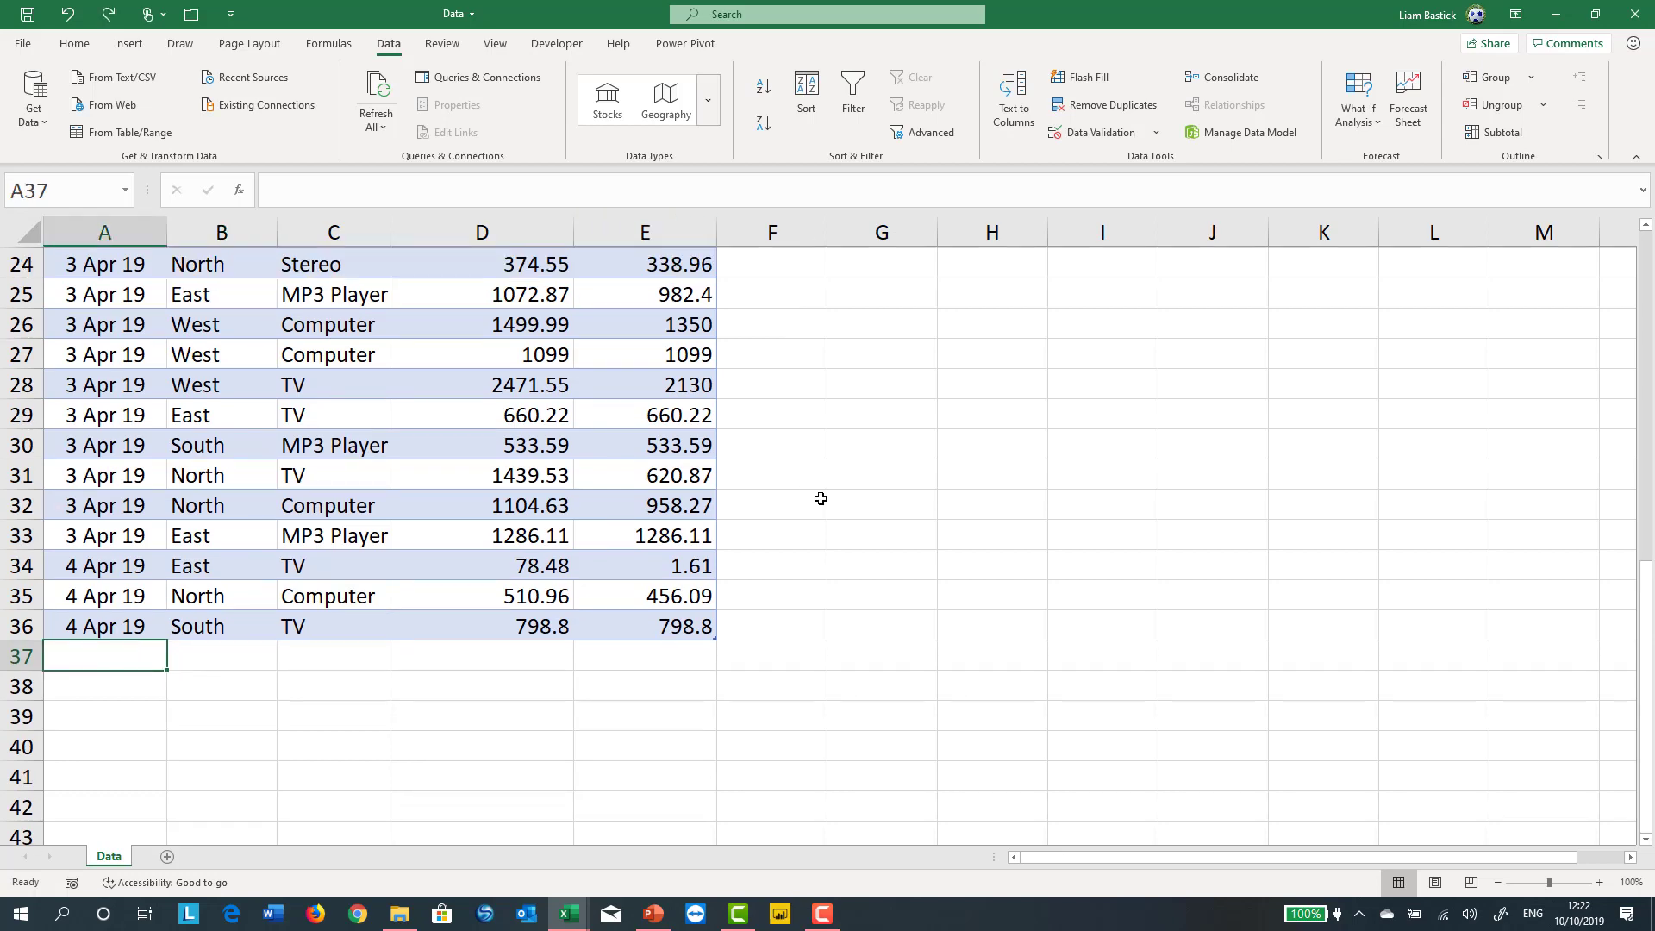
{"action": "left_click", "coordinate": [736, 260]}
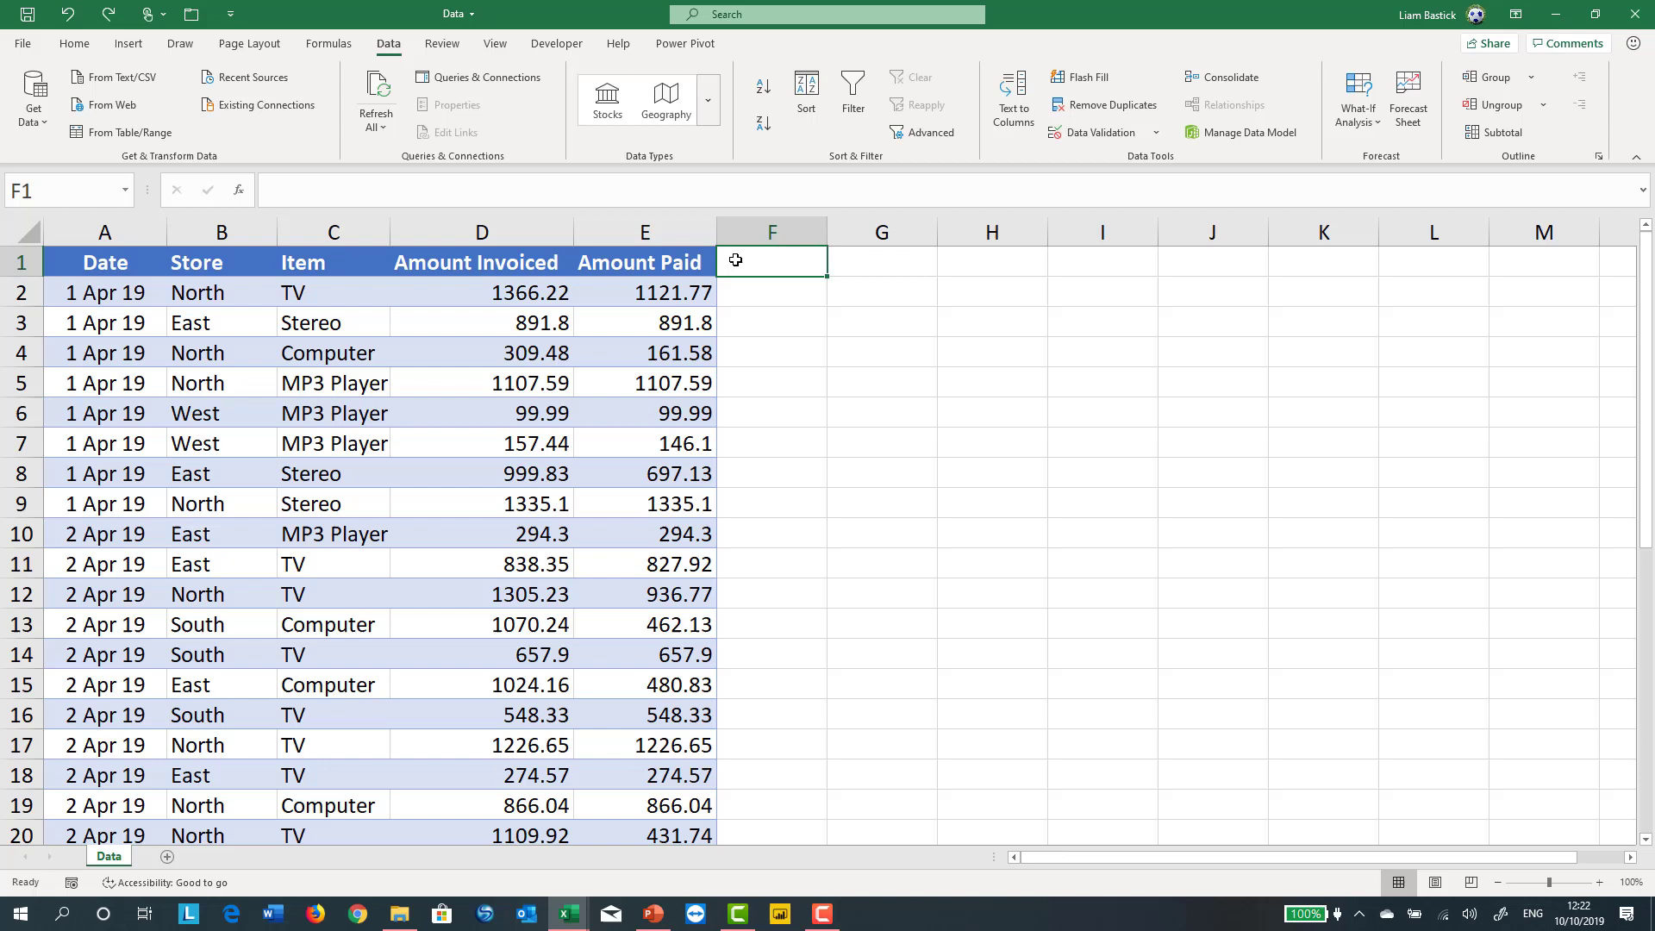
{"action": "type", "text": "Amoun"}
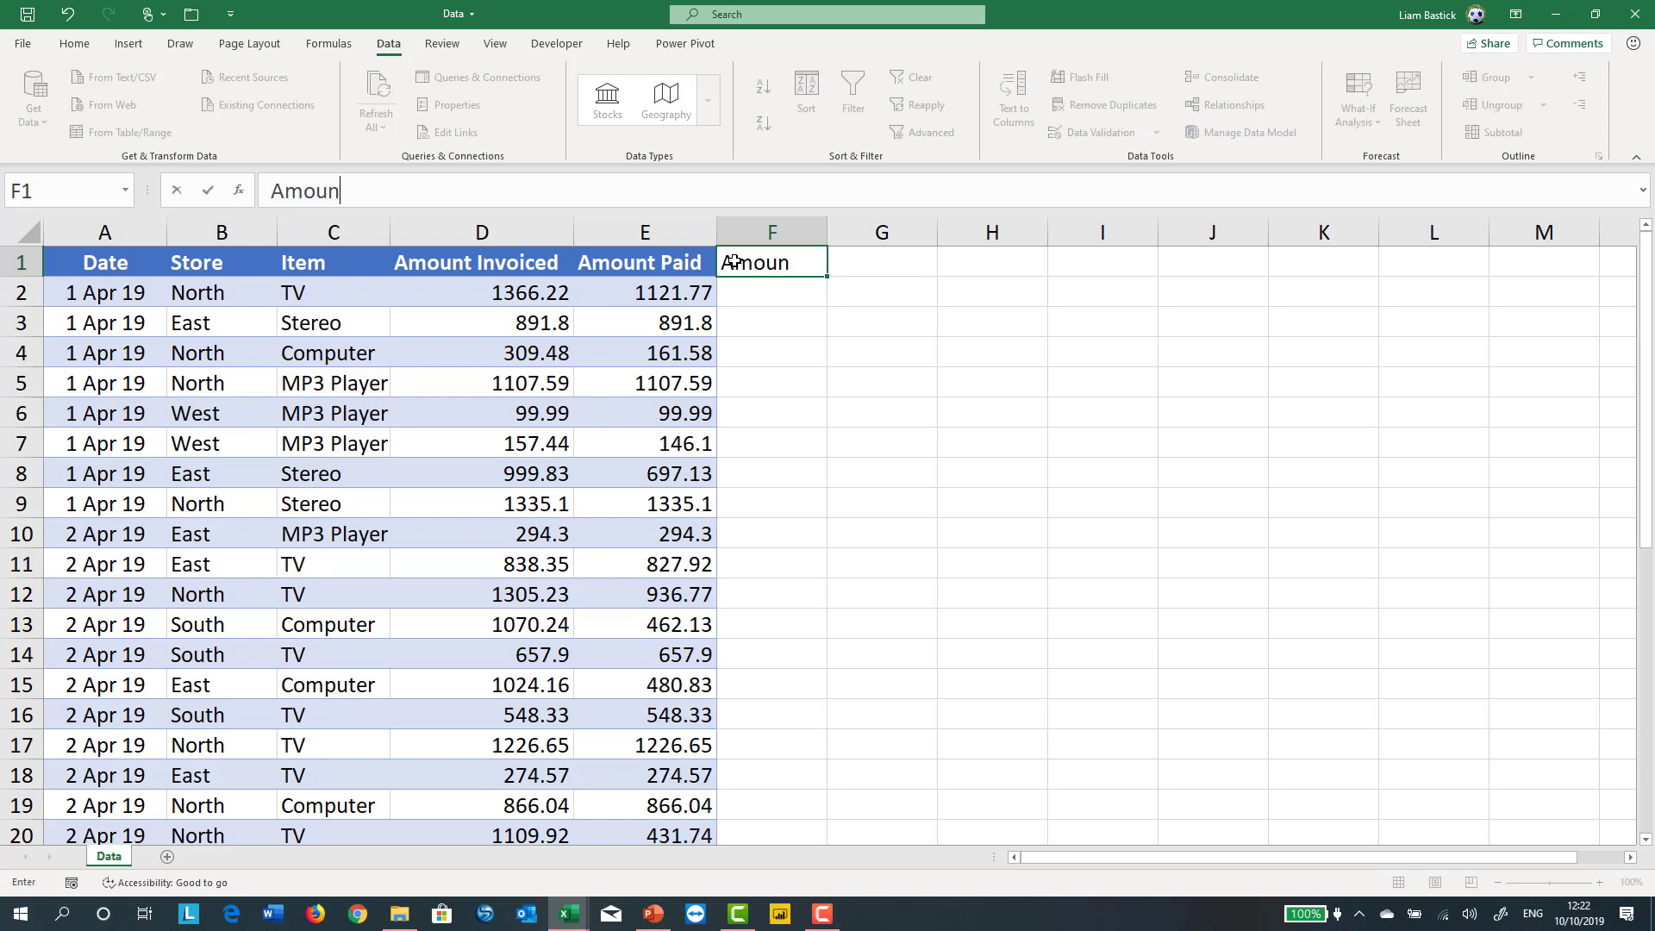
{"action": "type", "text": "t Owed"}
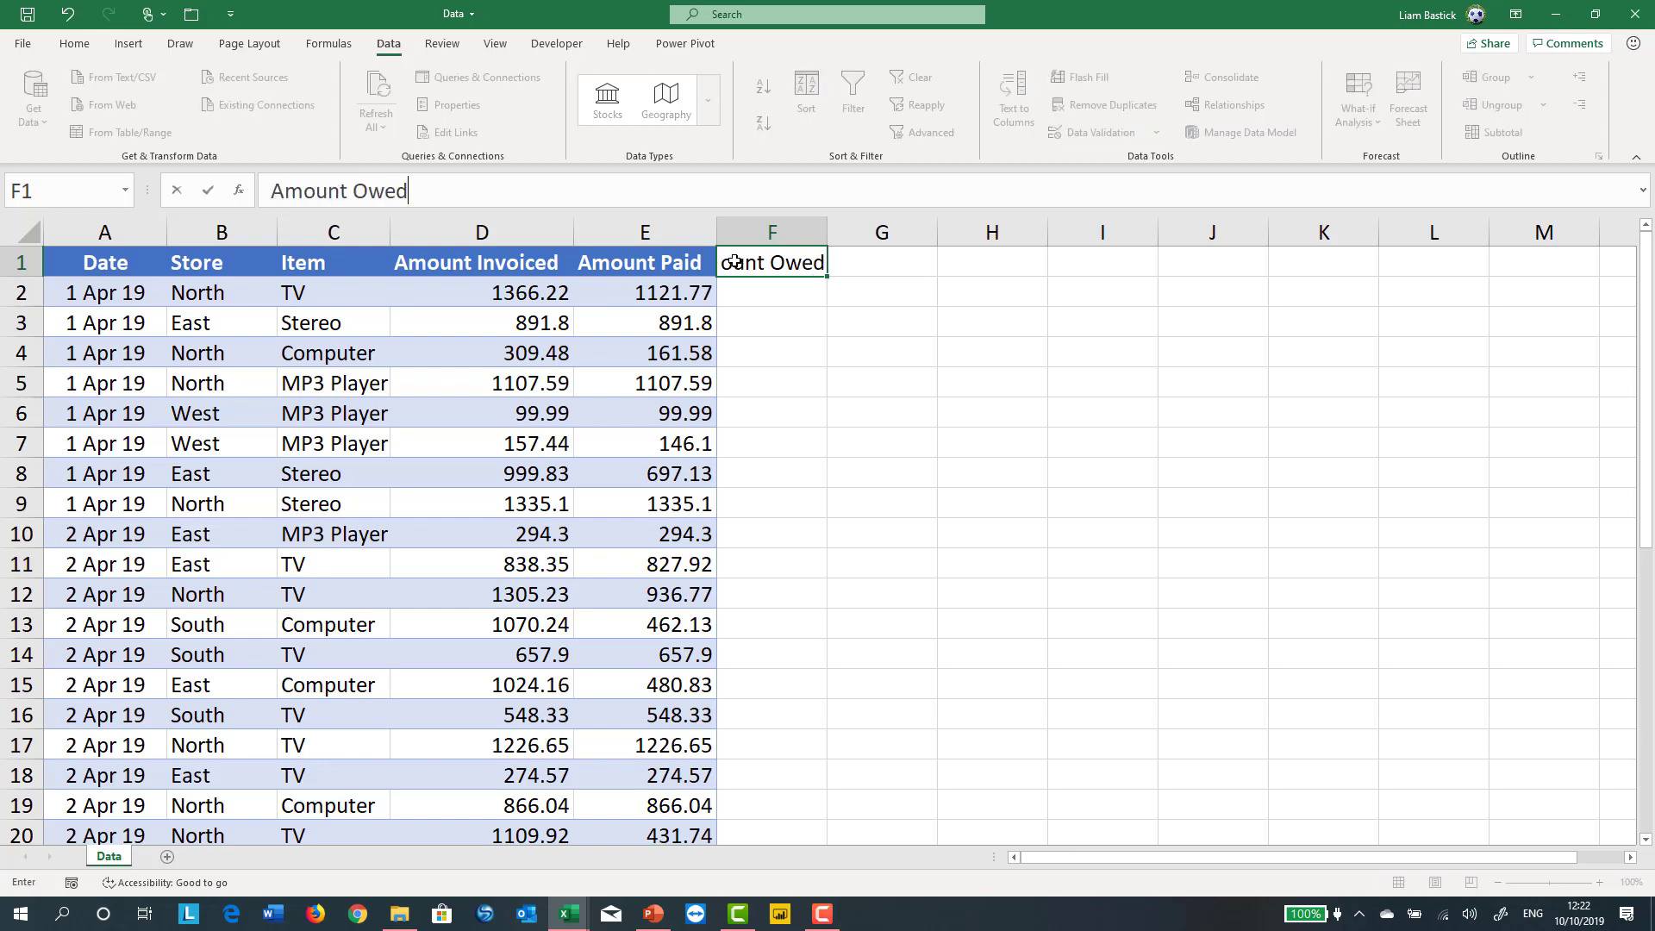
{"action": "key", "text": "Return"}
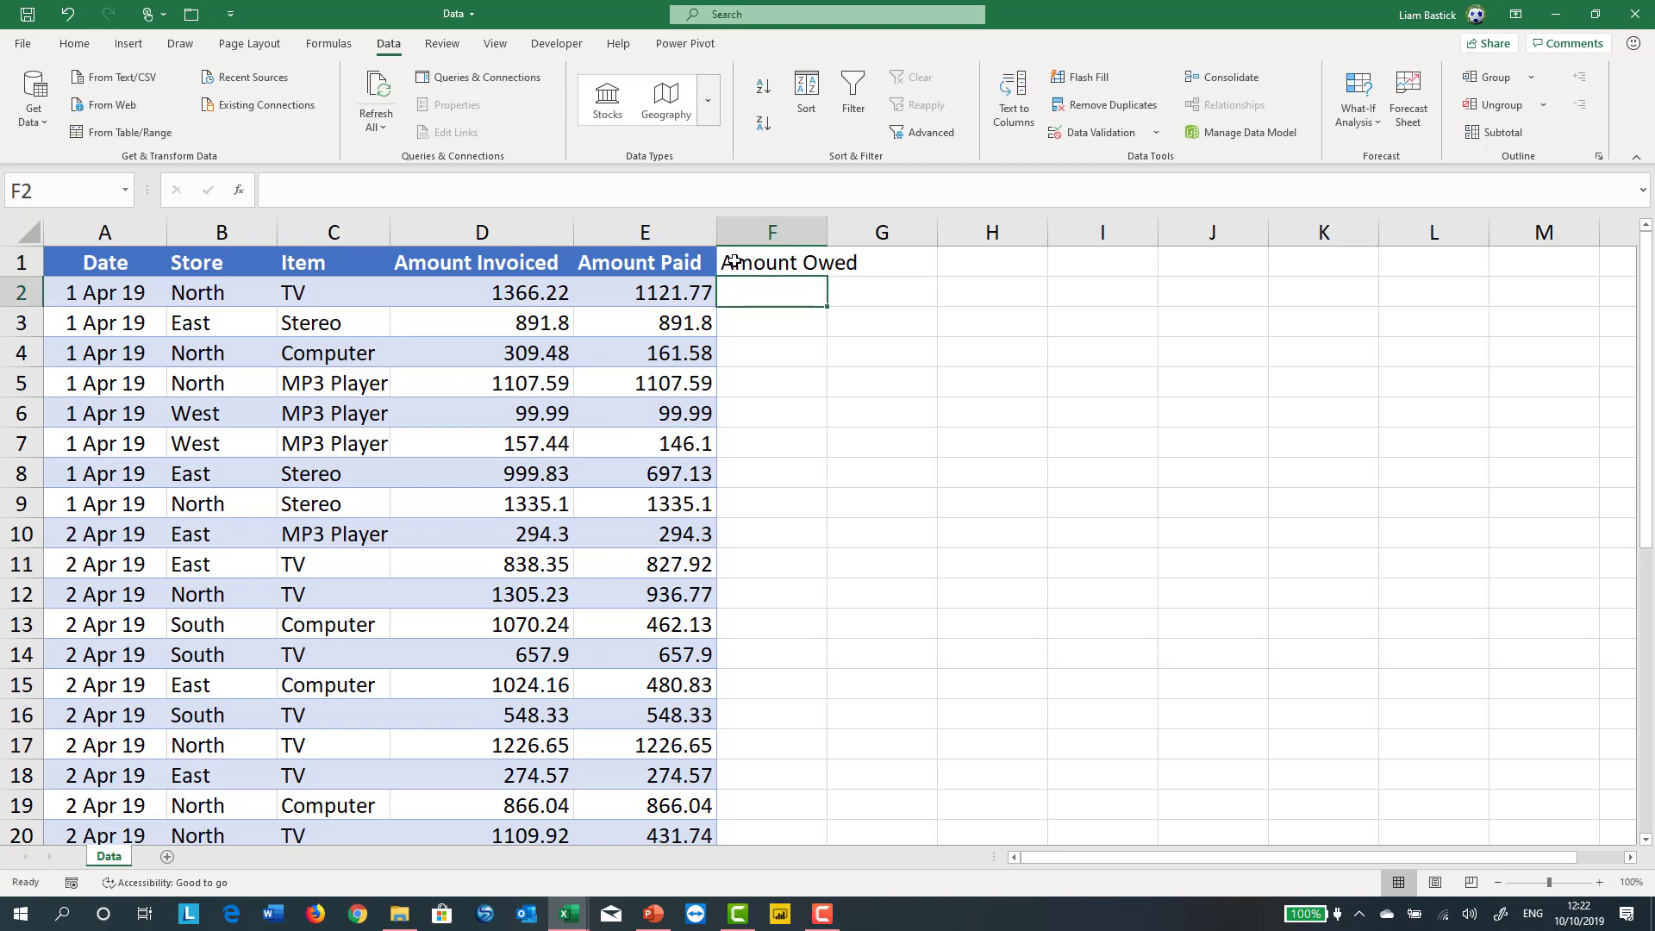
{"action": "key", "text": "ctrl+z"}
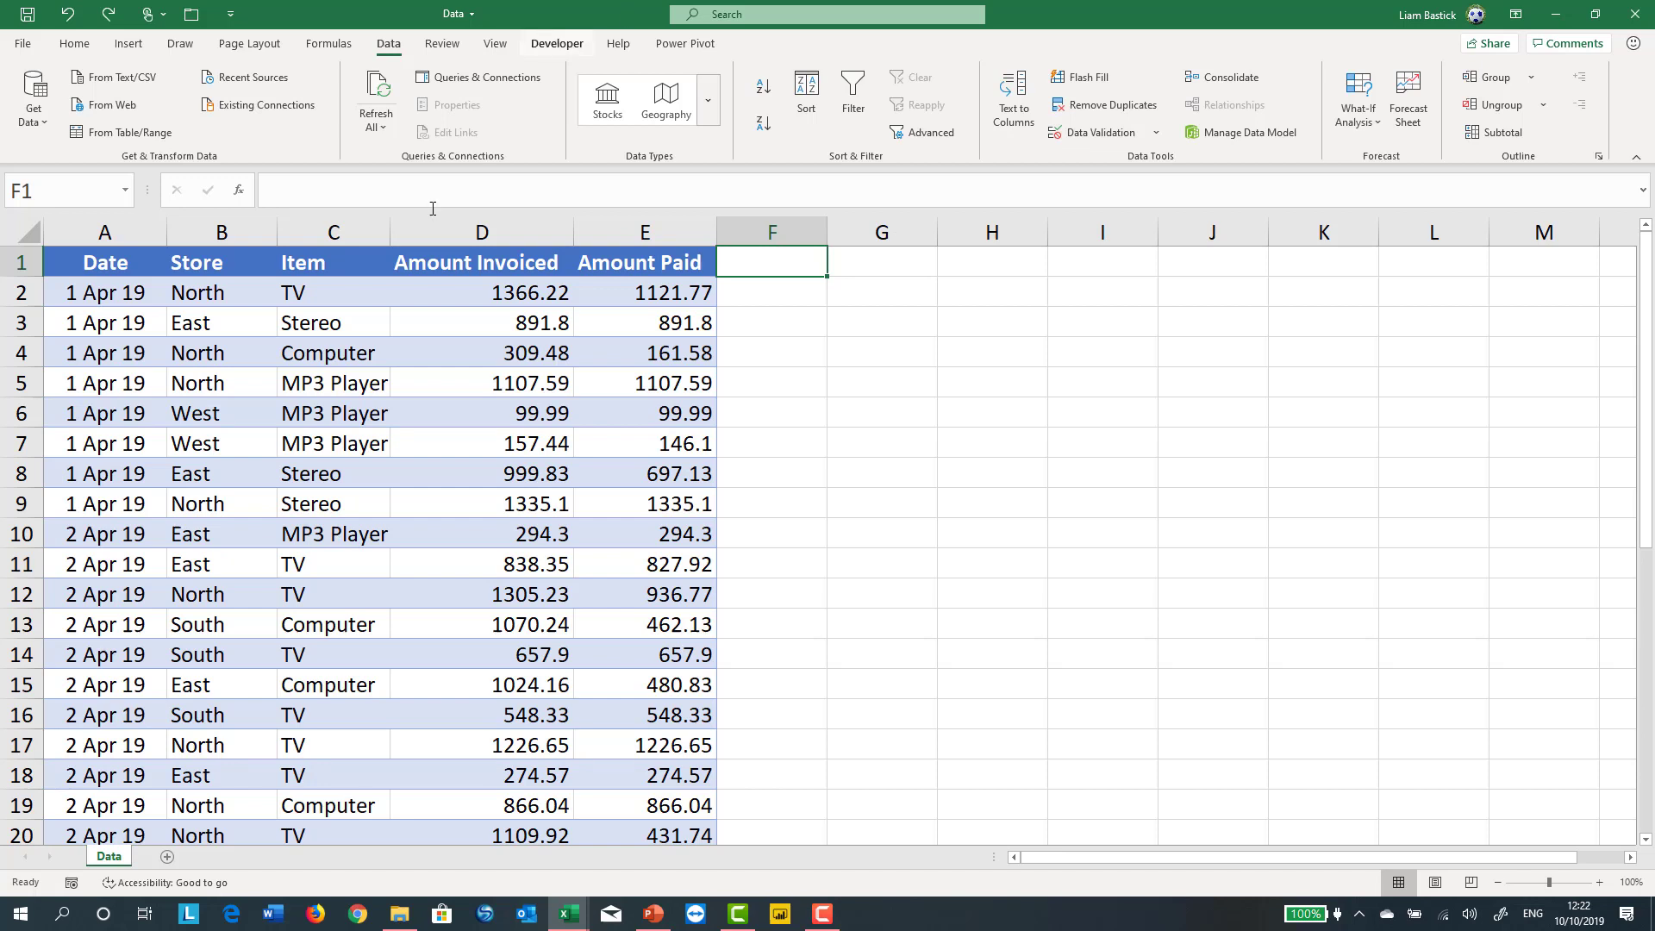
- Select the table cells C7, D6, D9 and D5 to review the invoiced amounts
{"action": "left_click", "coordinate": [310, 443]}
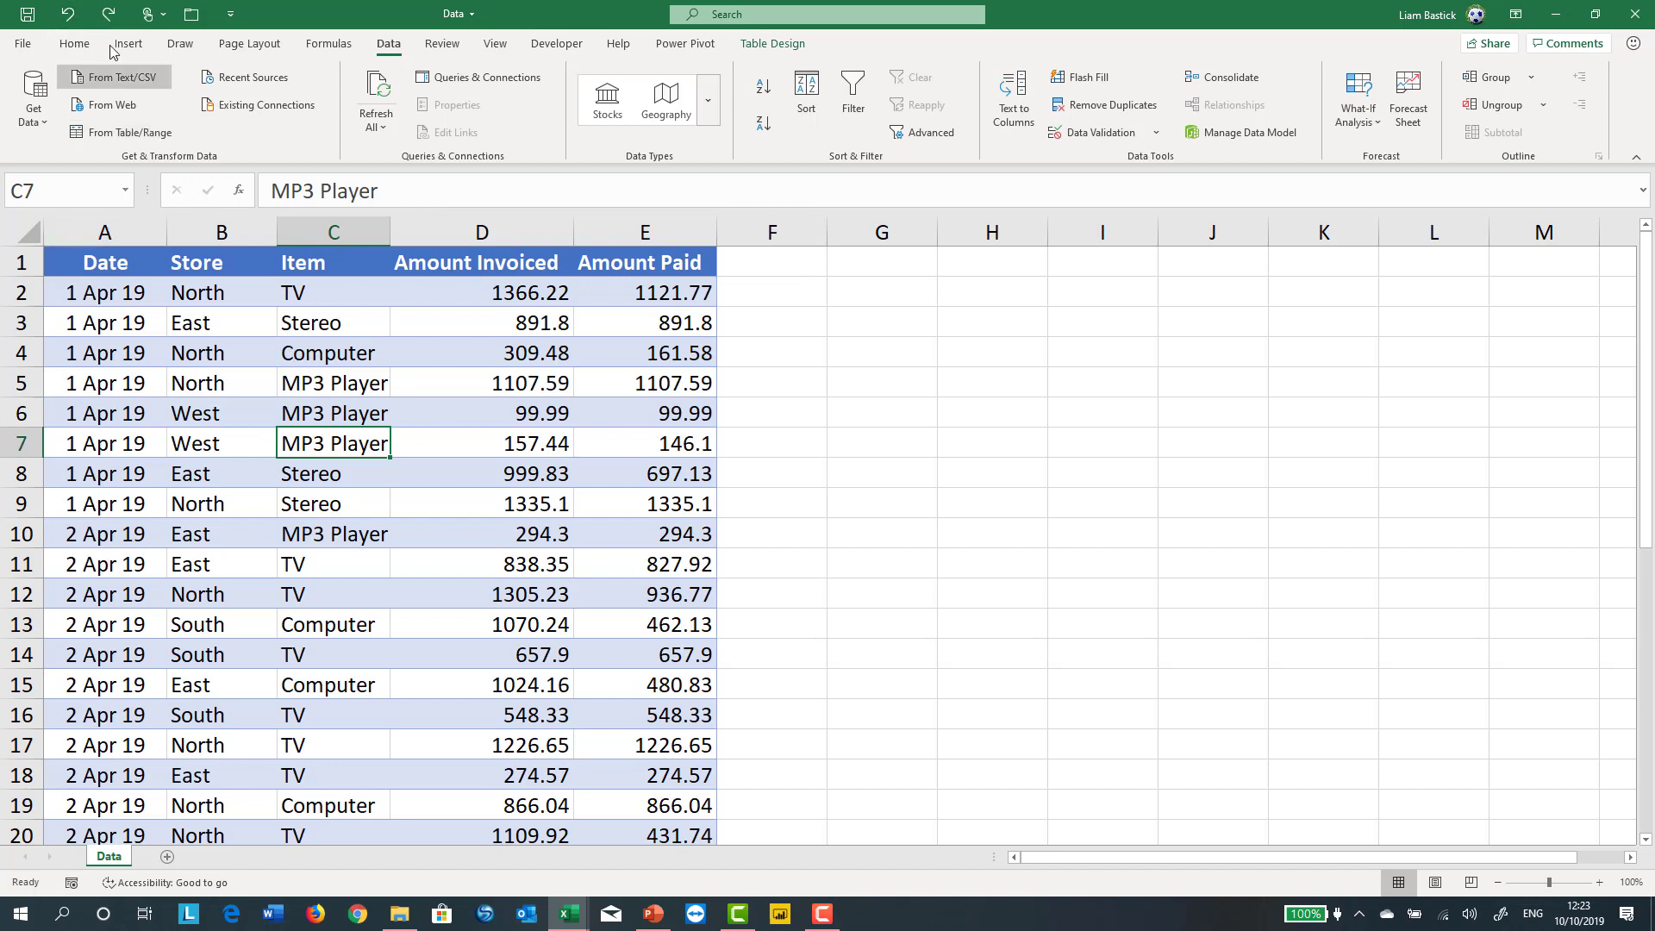
{"action": "left_click", "coordinate": [412, 416]}
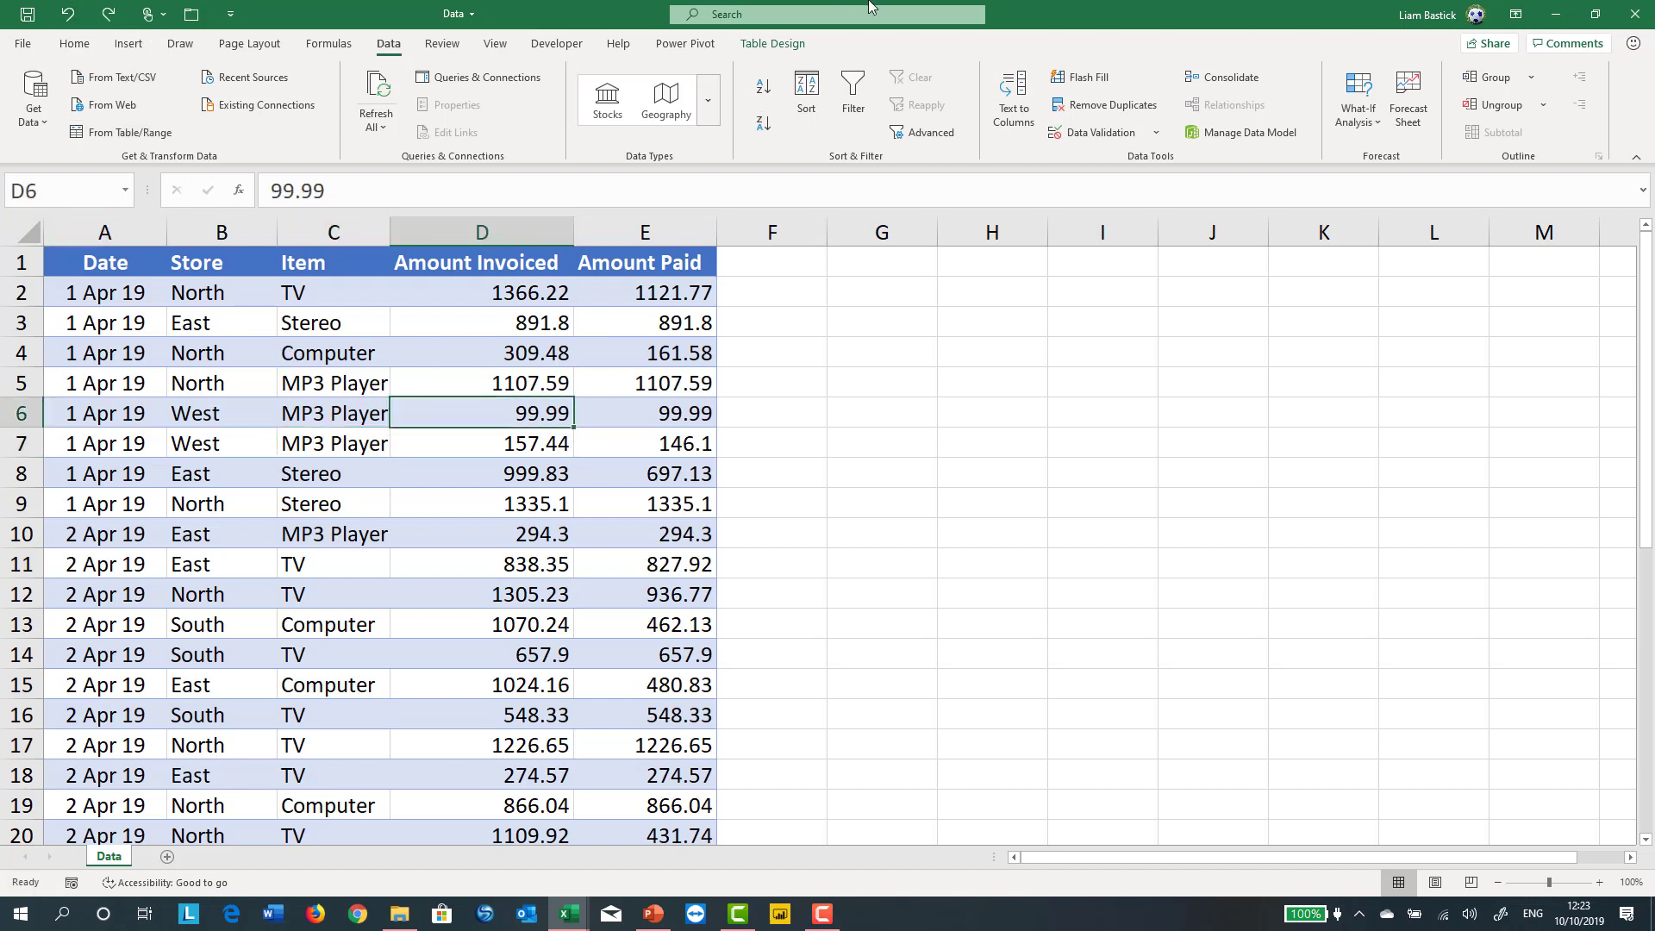
{"action": "left_click", "coordinate": [775, 45]}
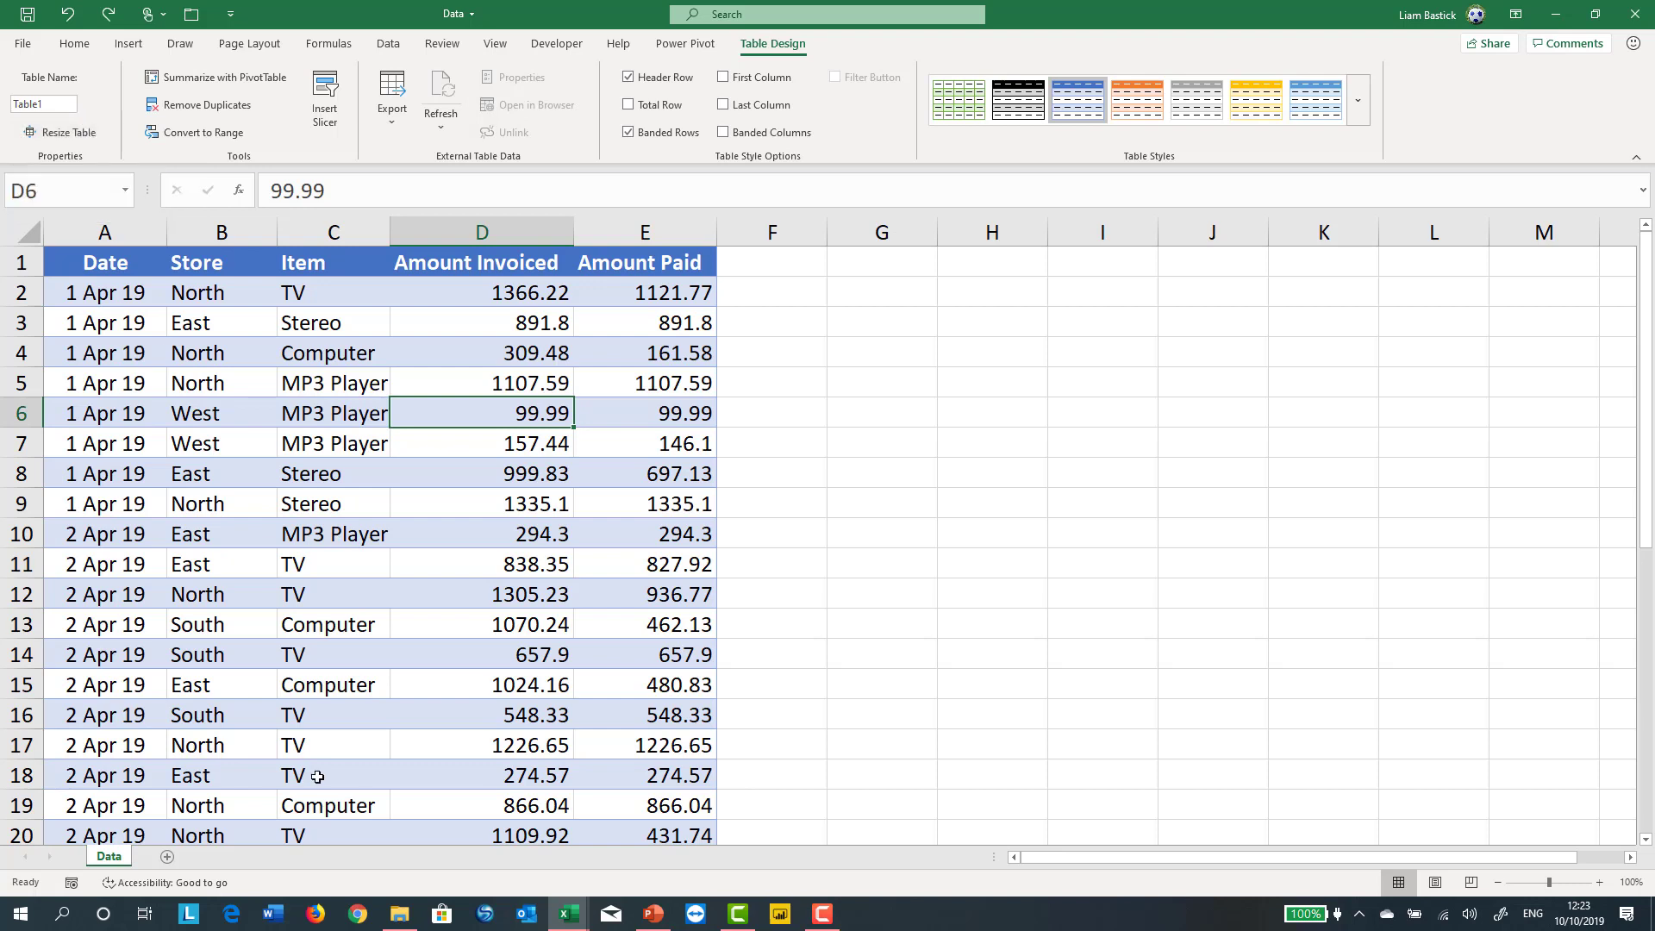
{"action": "left_click", "coordinate": [396, 496]}
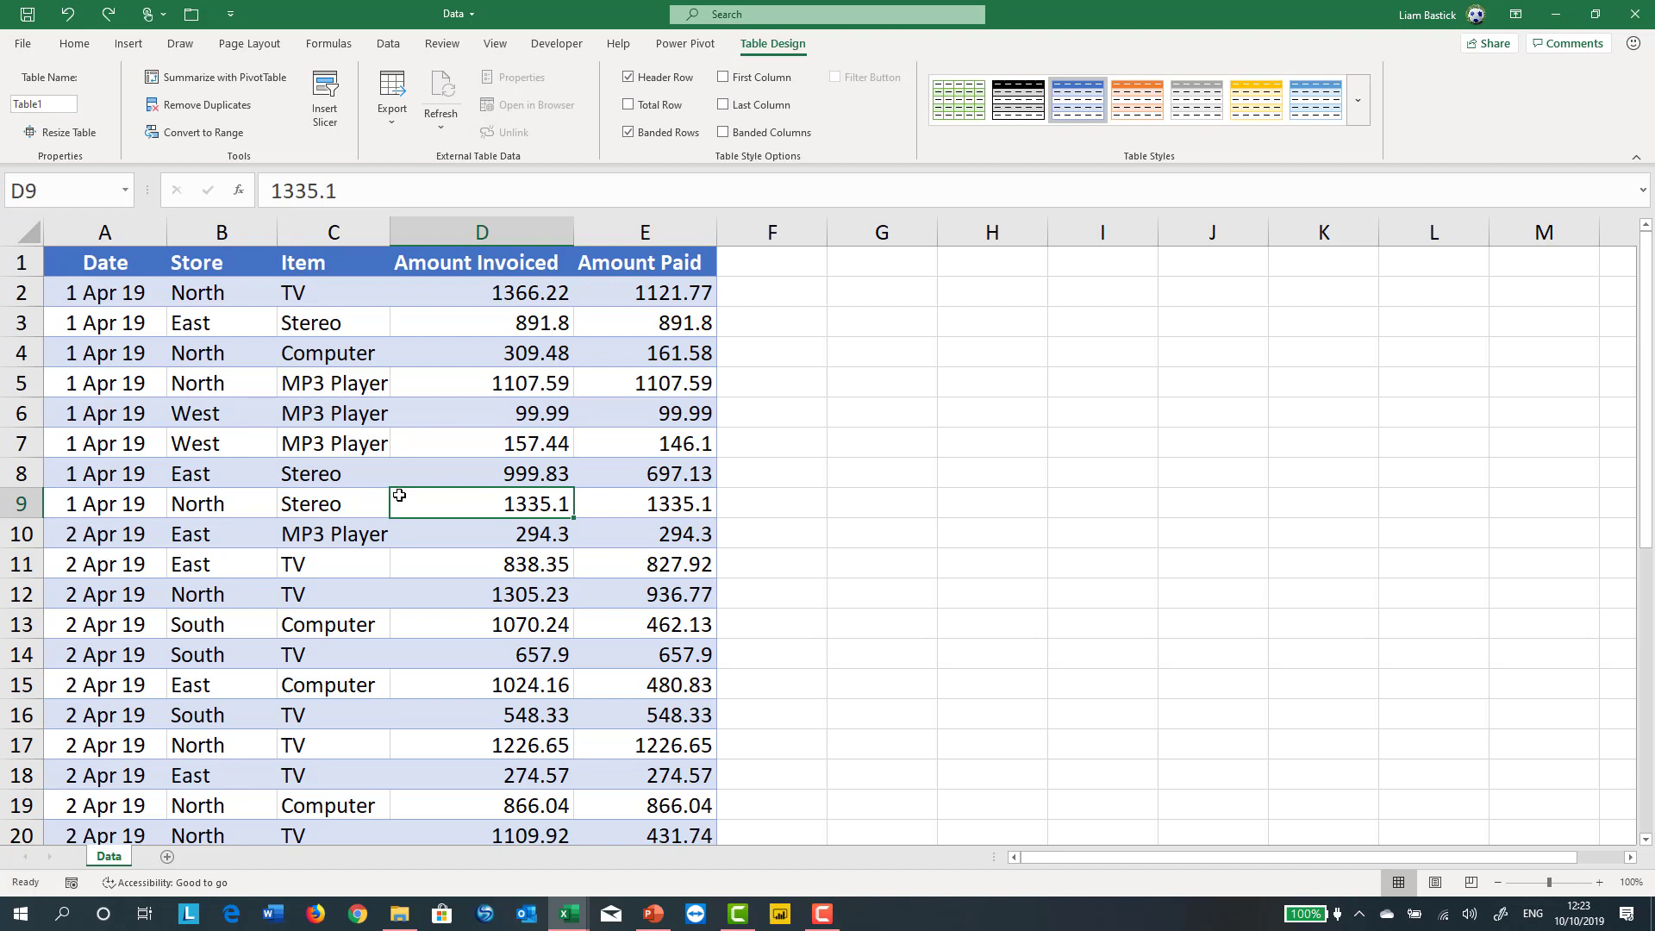
{"action": "left_click", "coordinate": [515, 376]}
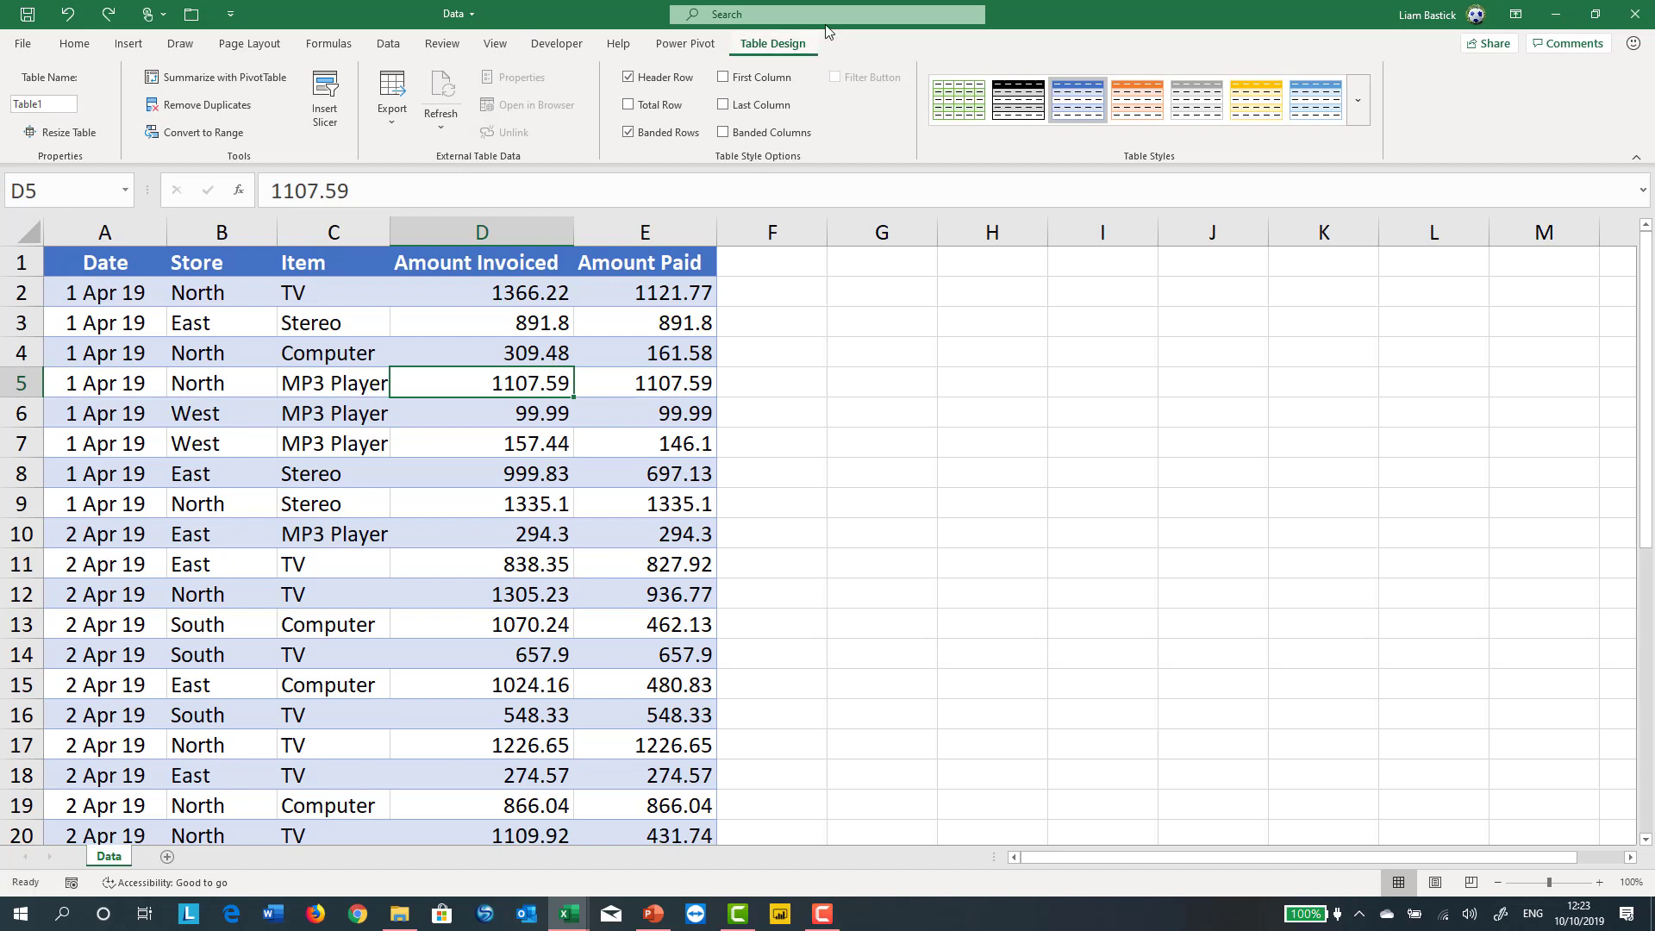
- Tick 'Include new rows and columns in table' under Proofing AutoCorrect's AutoFormat As You Type
{"action": "left_click", "coordinate": [34, 46]}
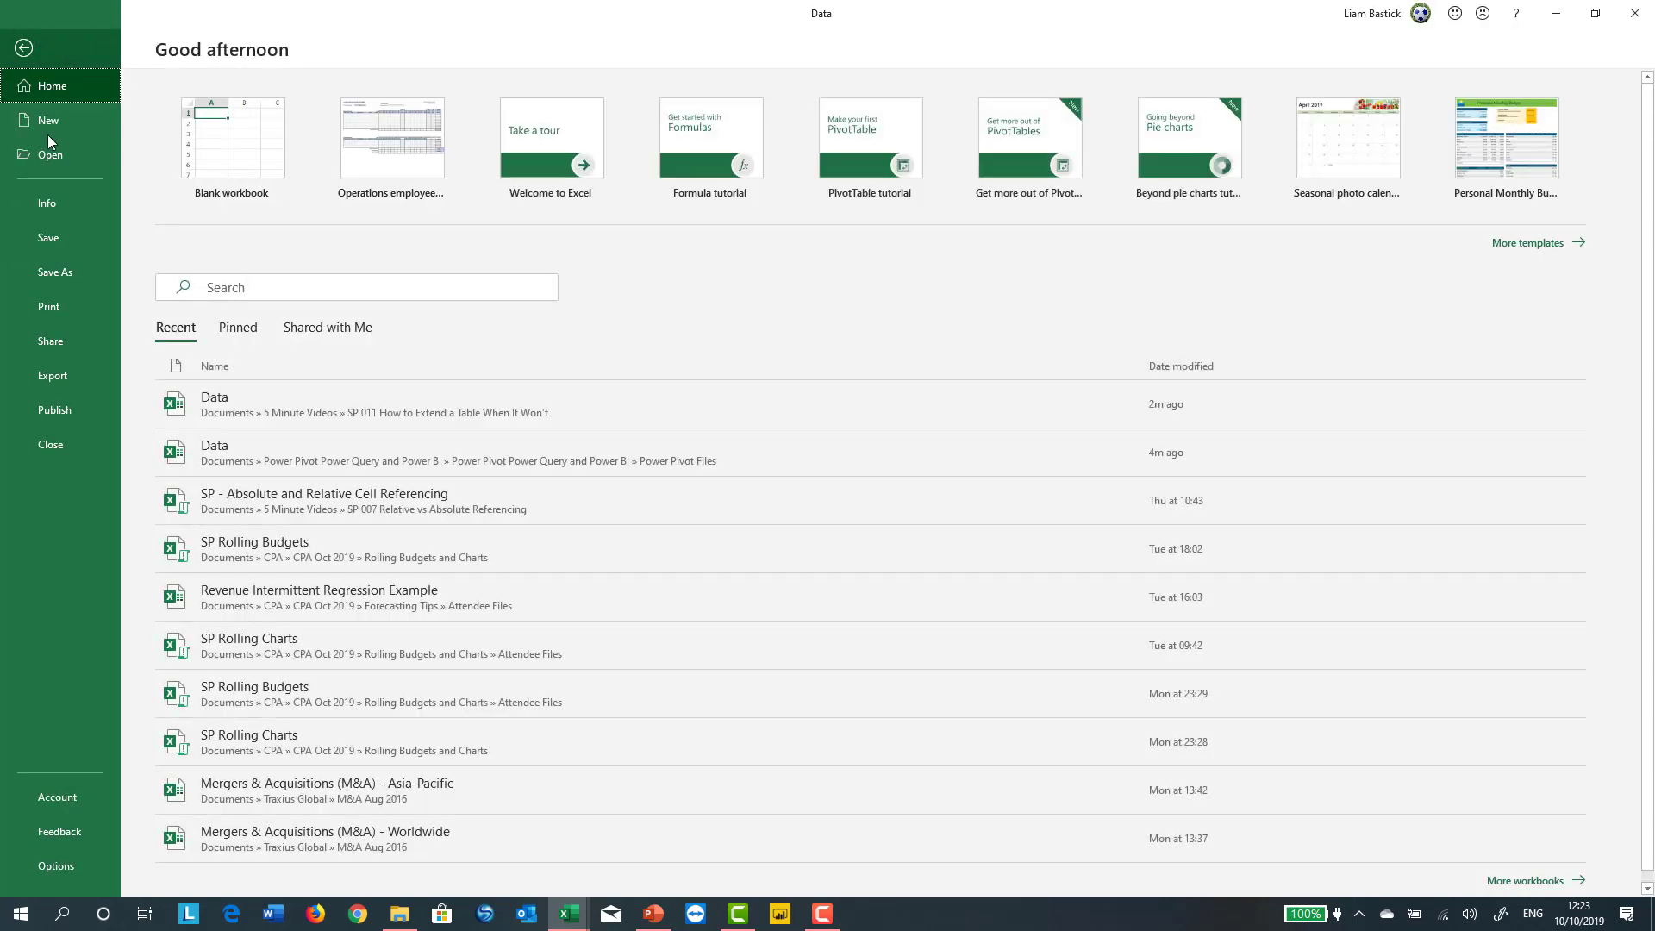
{"action": "left_click", "coordinate": [76, 859]}
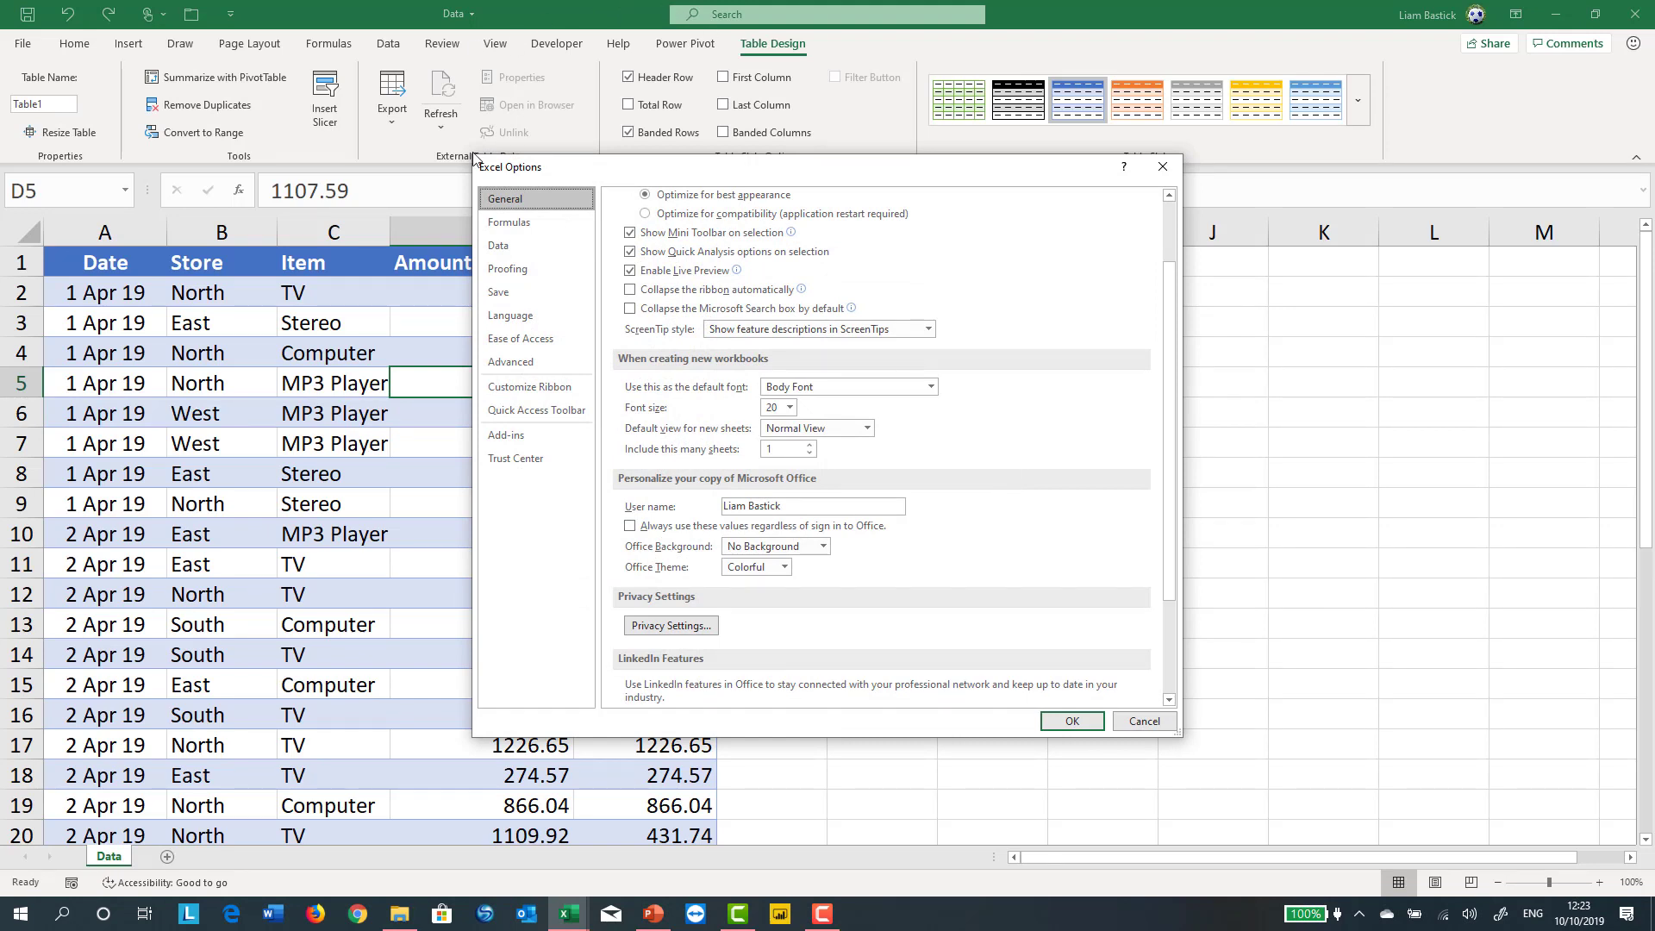
{"action": "left_click", "coordinate": [520, 269]}
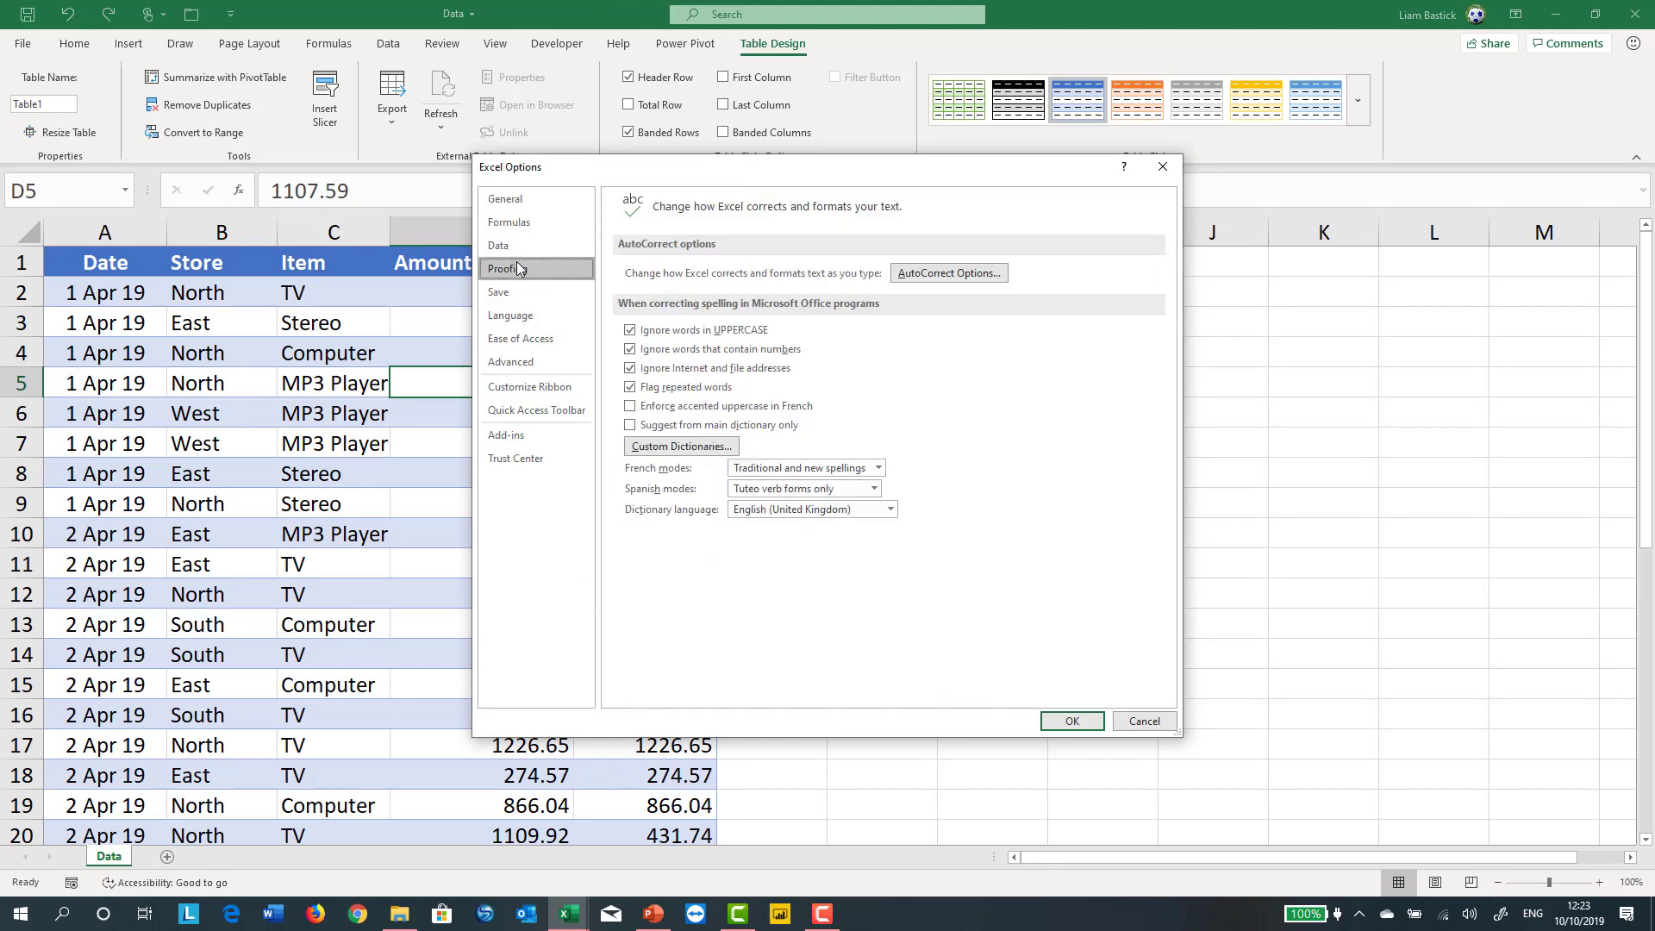
{"action": "left_click", "coordinate": [968, 274]}
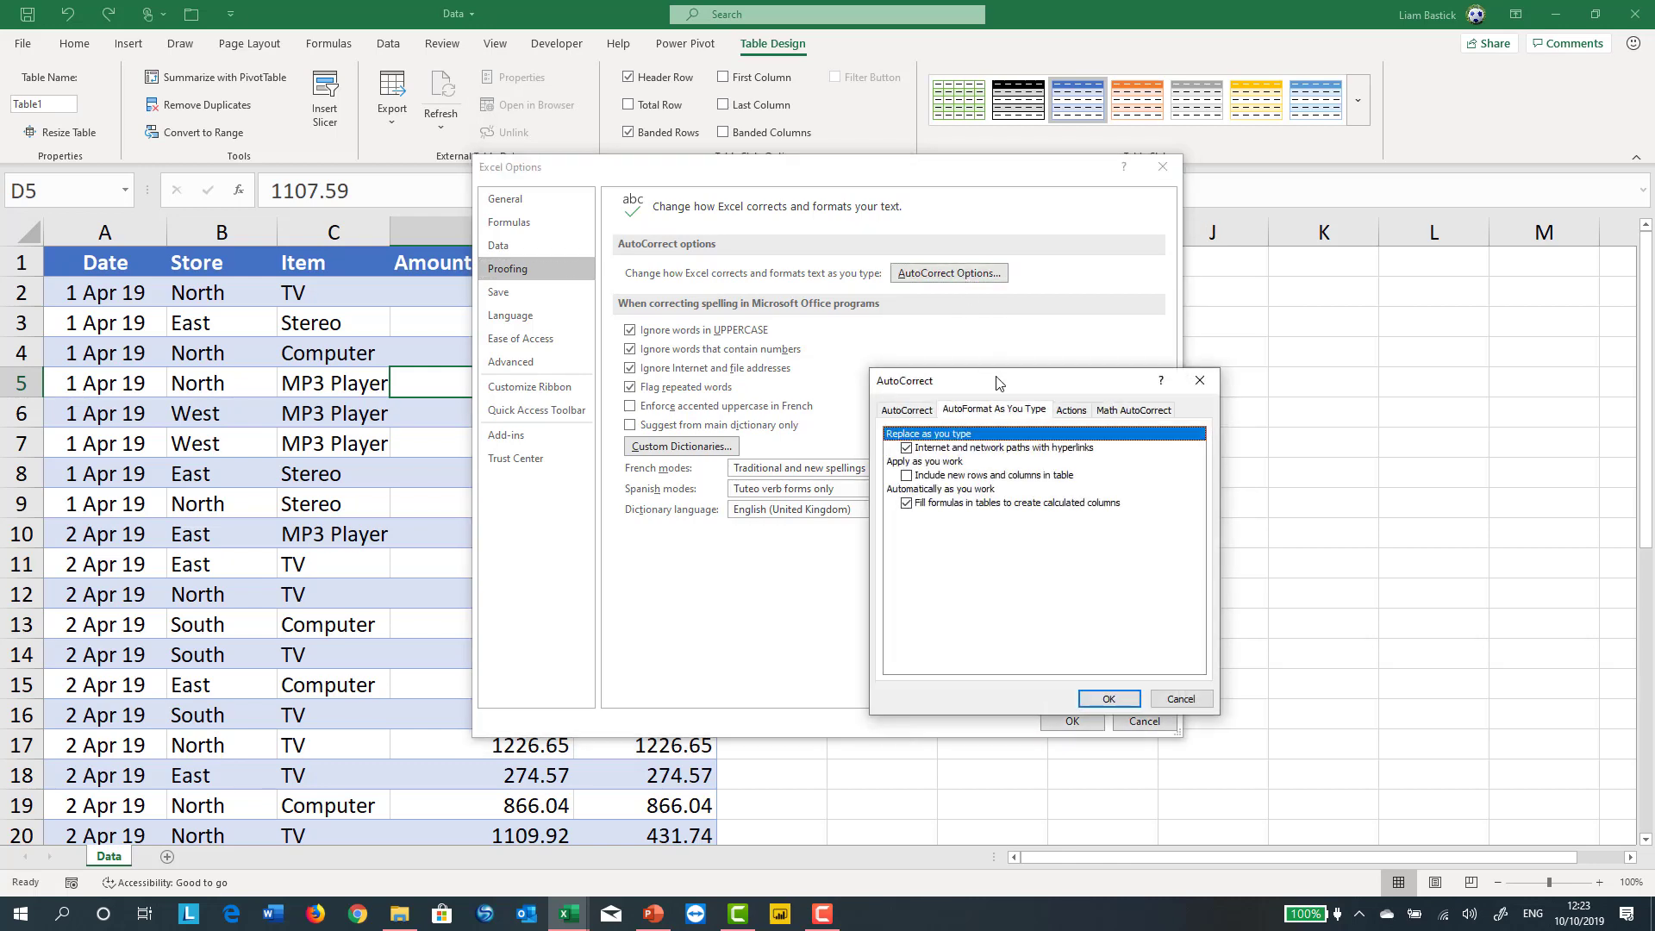
{"action": "left_click_drag", "start_coordinate": [999, 382], "coordinate": [891, 374]}
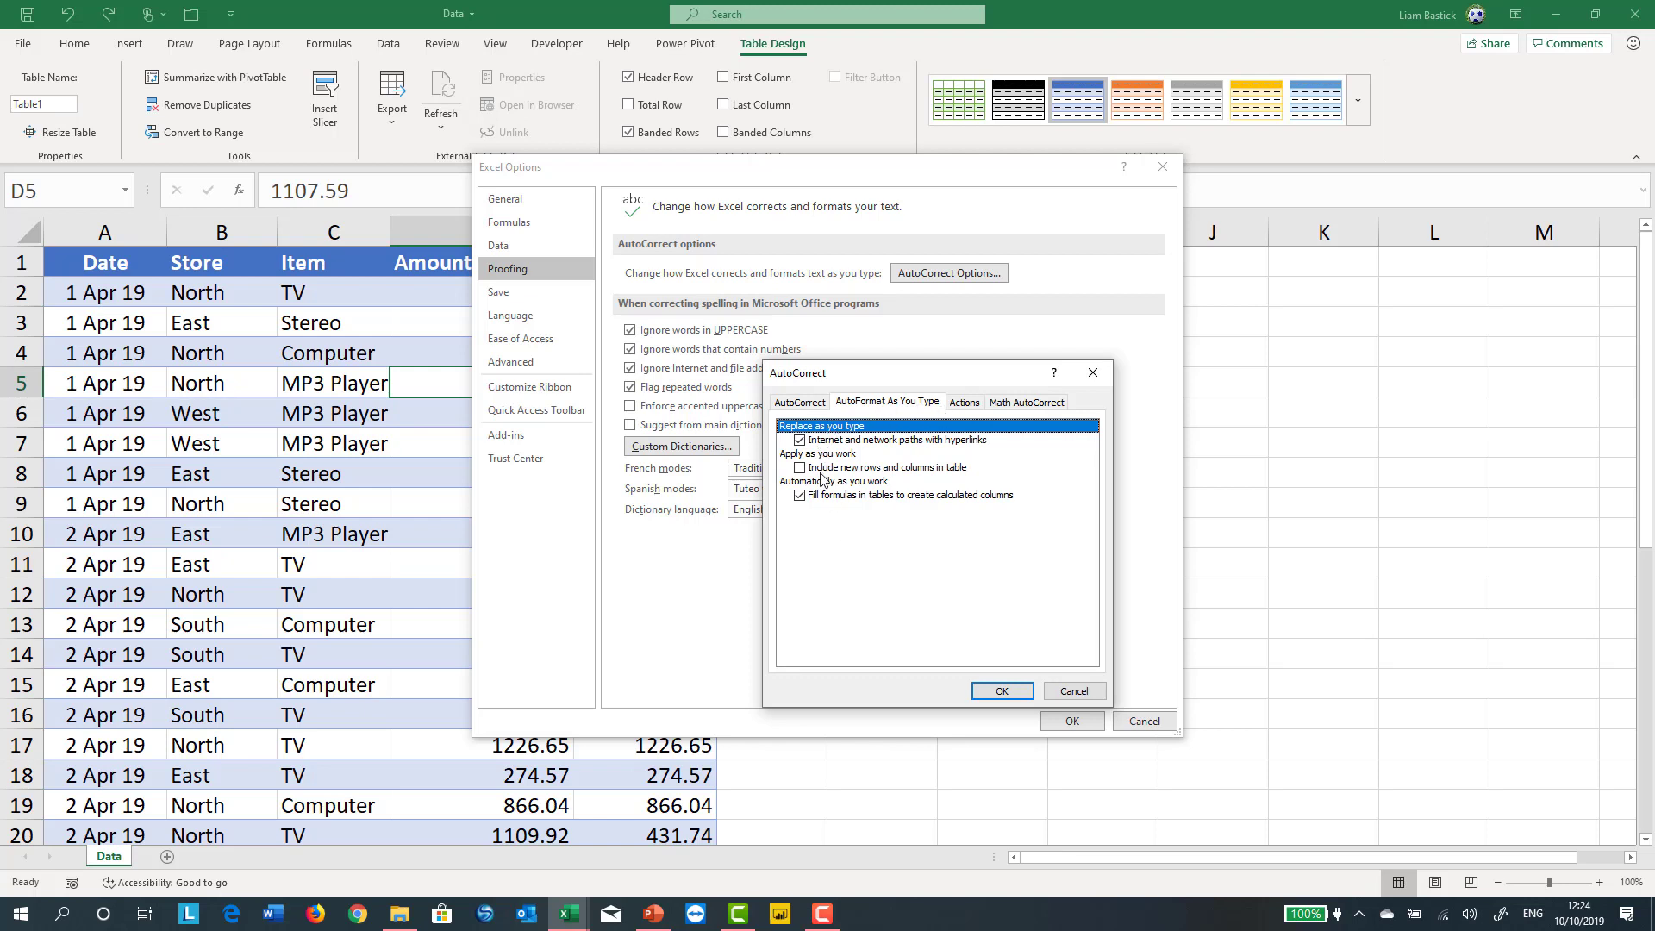
{"action": "left_click", "coordinate": [802, 402]}
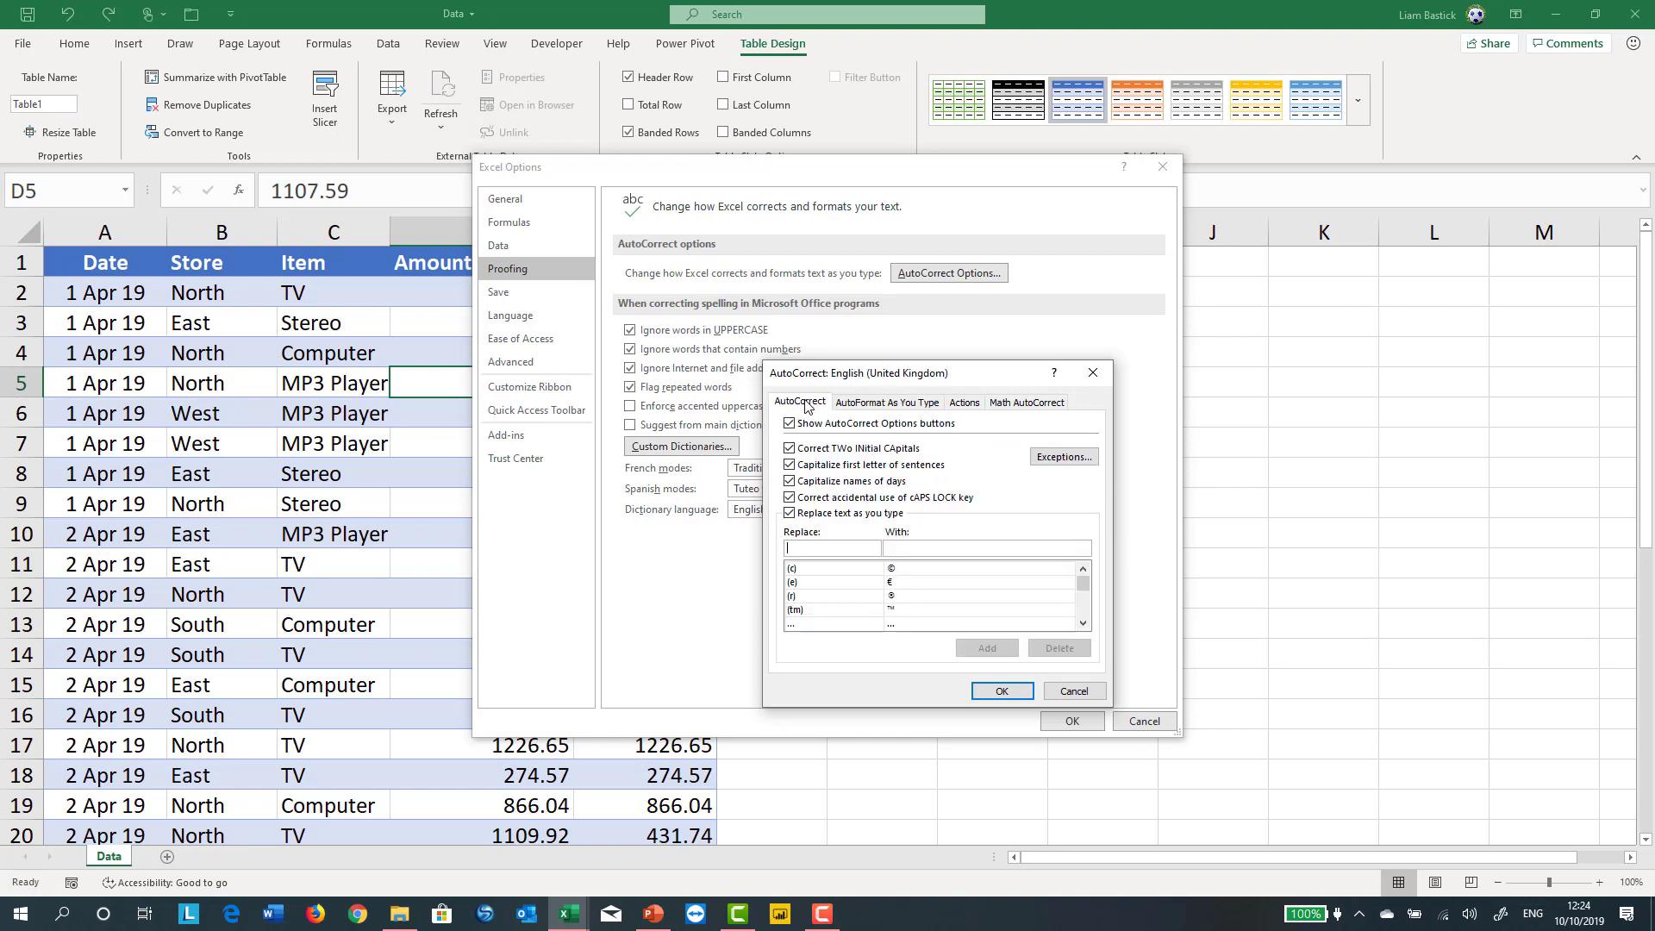
{"action": "left_click", "coordinate": [873, 404]}
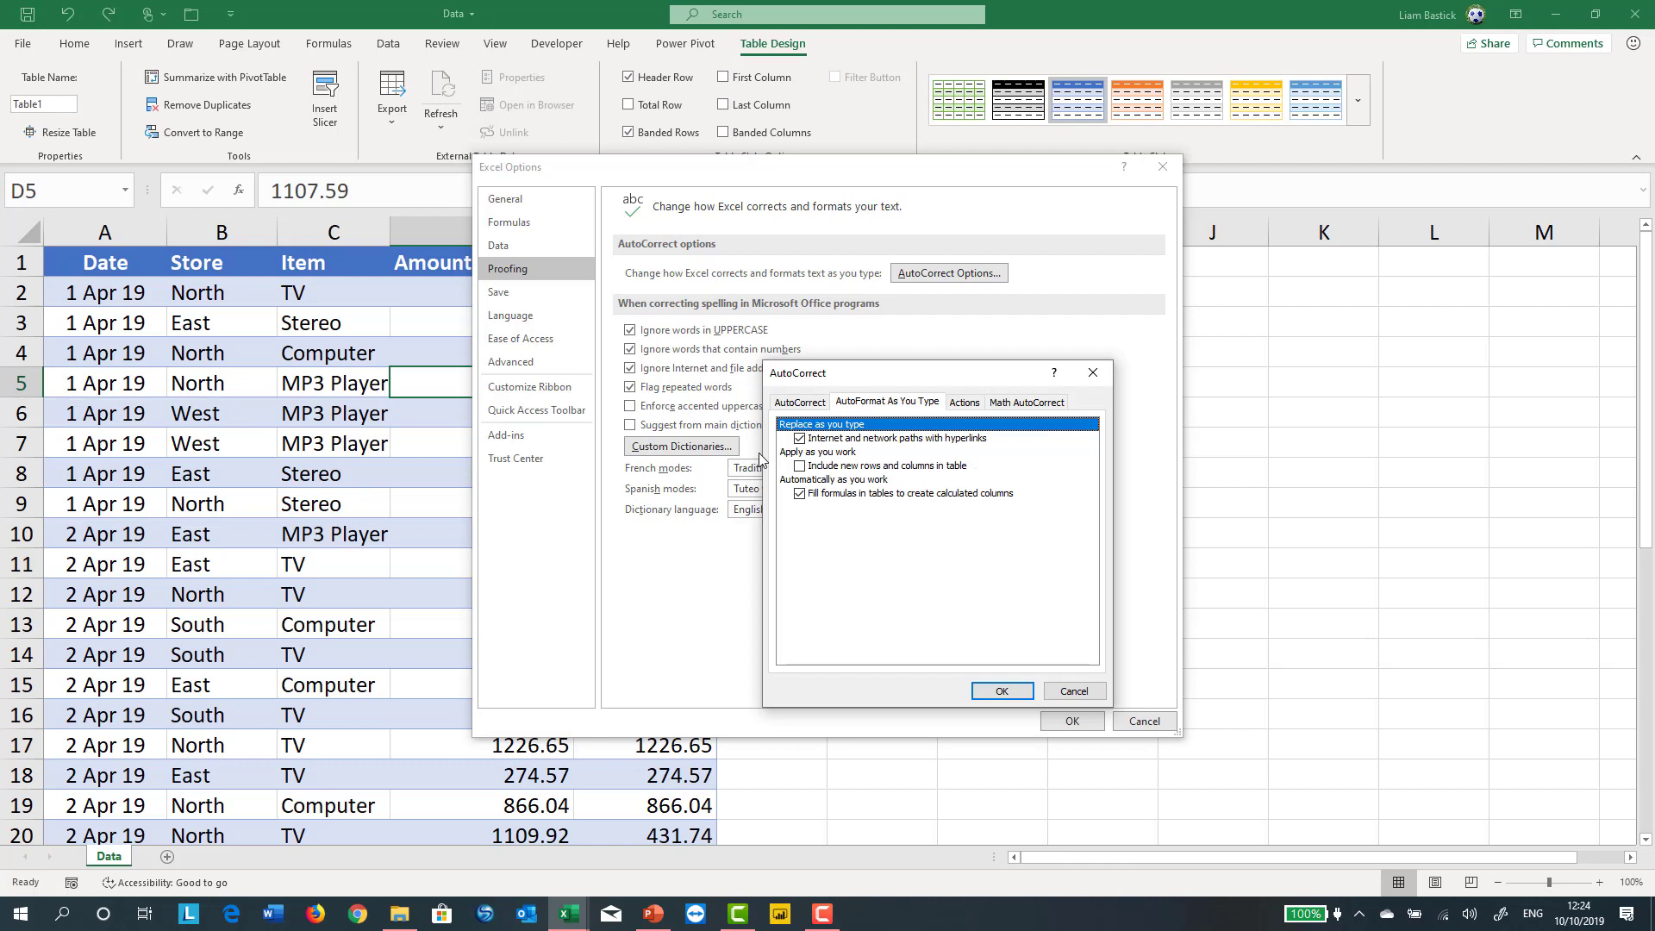
{"action": "left_click", "coordinate": [800, 466]}
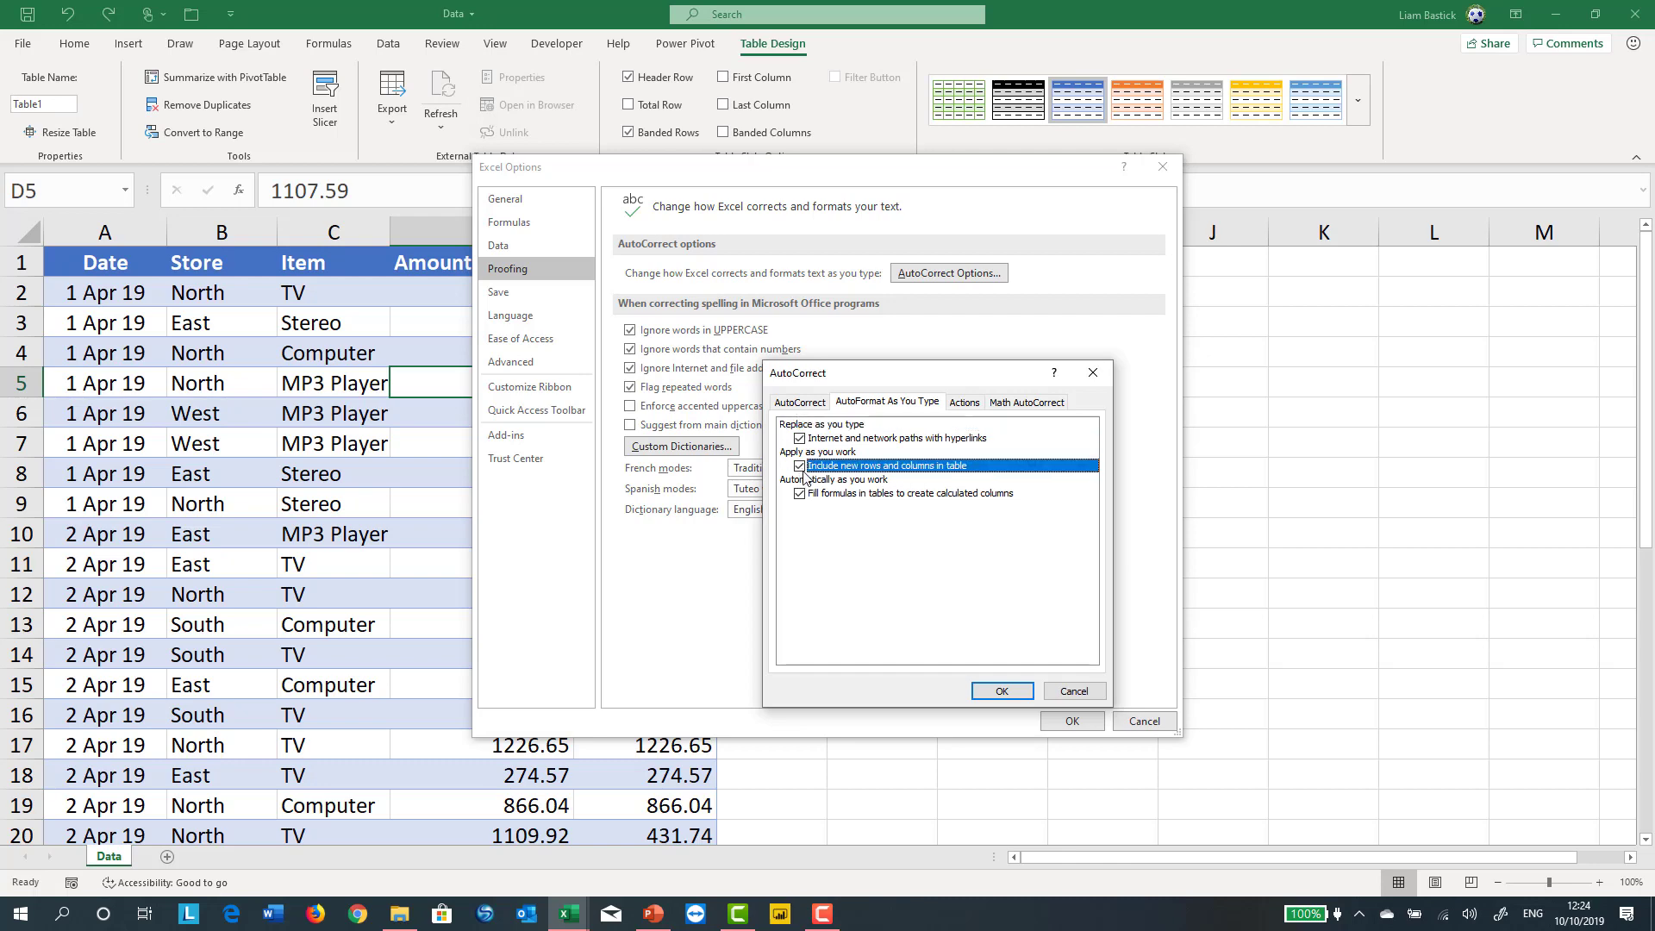
{"action": "left_click", "coordinate": [1000, 691]}
{"action": "left_click", "coordinate": [1071, 721]}
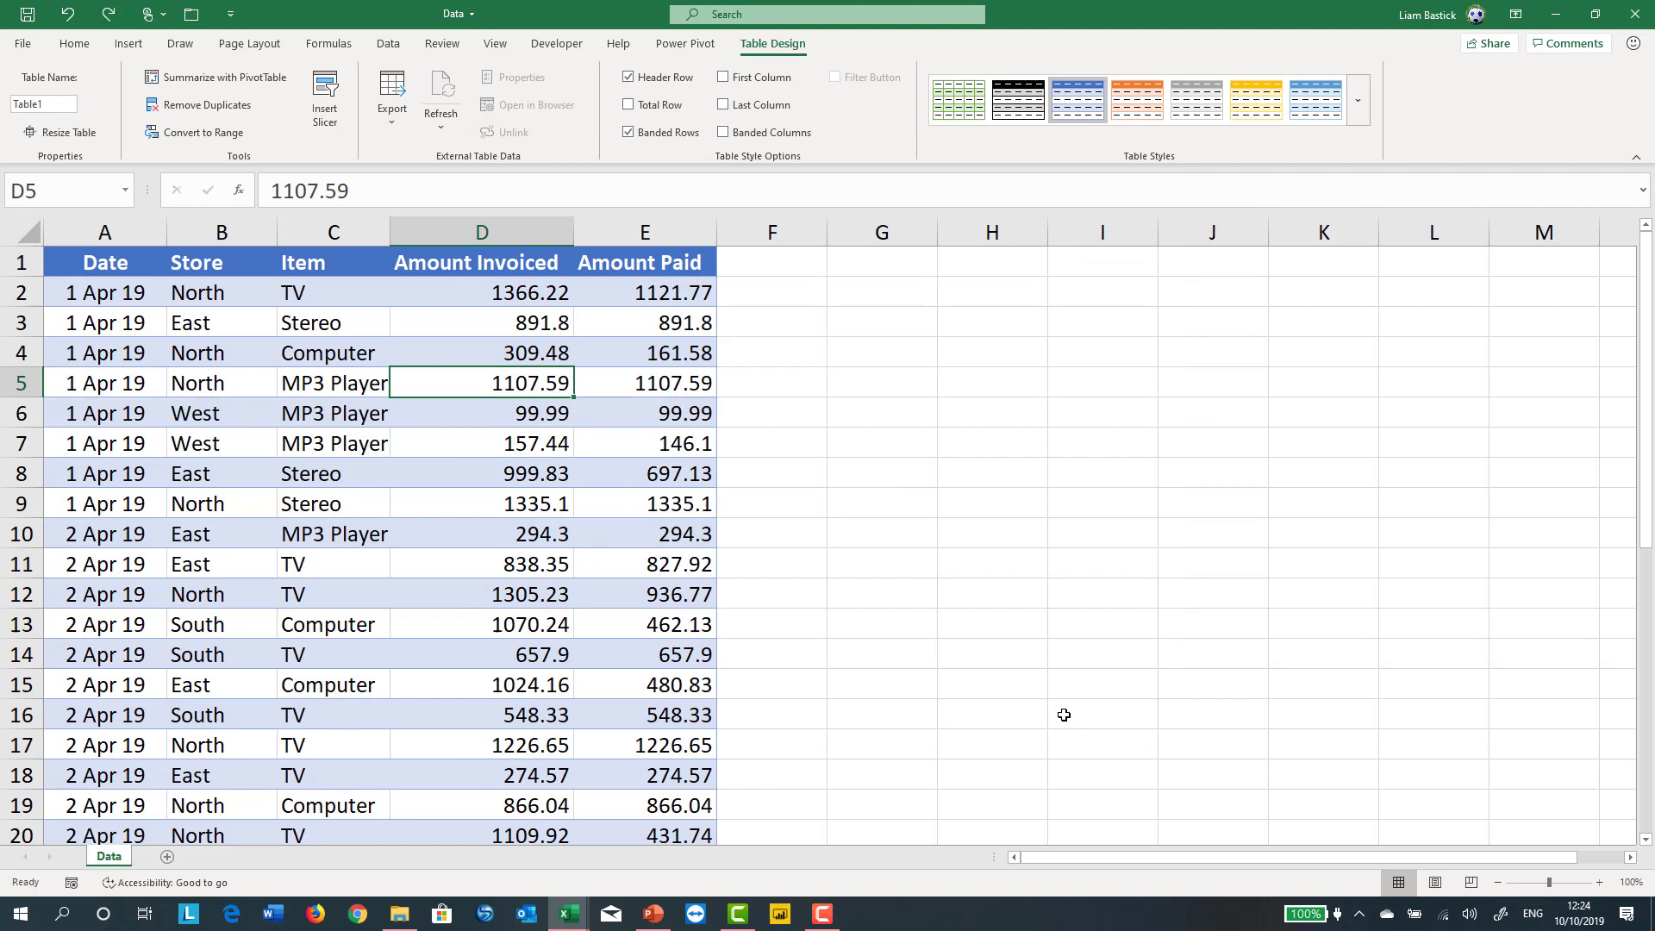
- Add the header 'Amount Owed' in F1 and autofit column F
{"action": "left_click", "coordinate": [775, 264]}
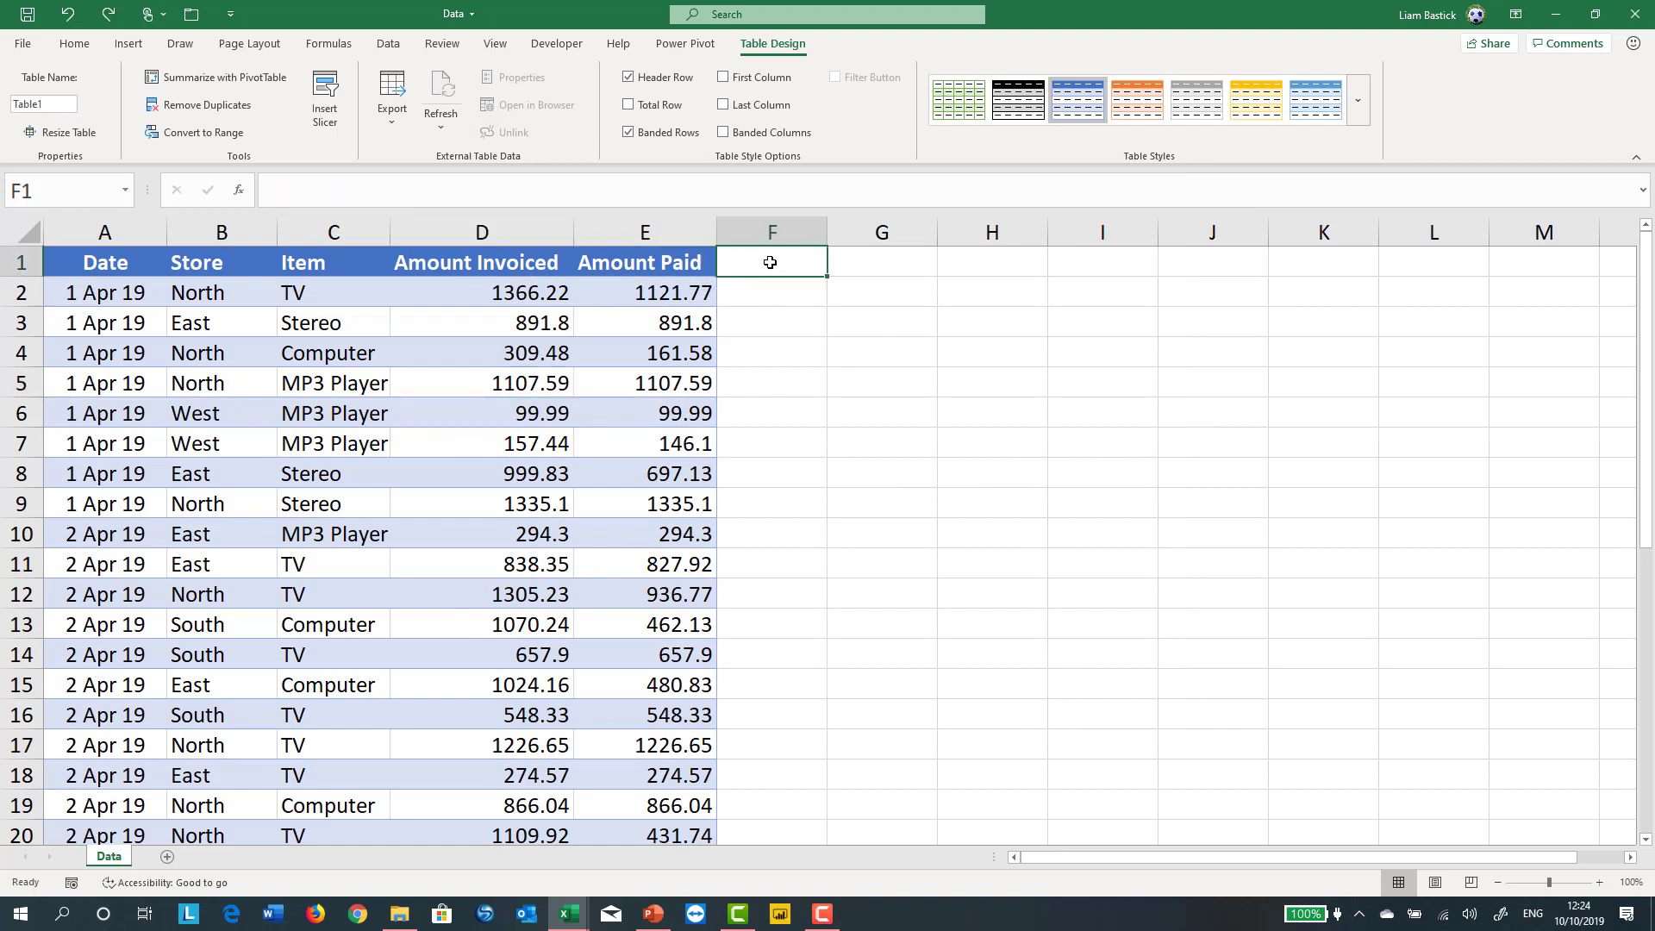
{"action": "type", "text": "Amo"}
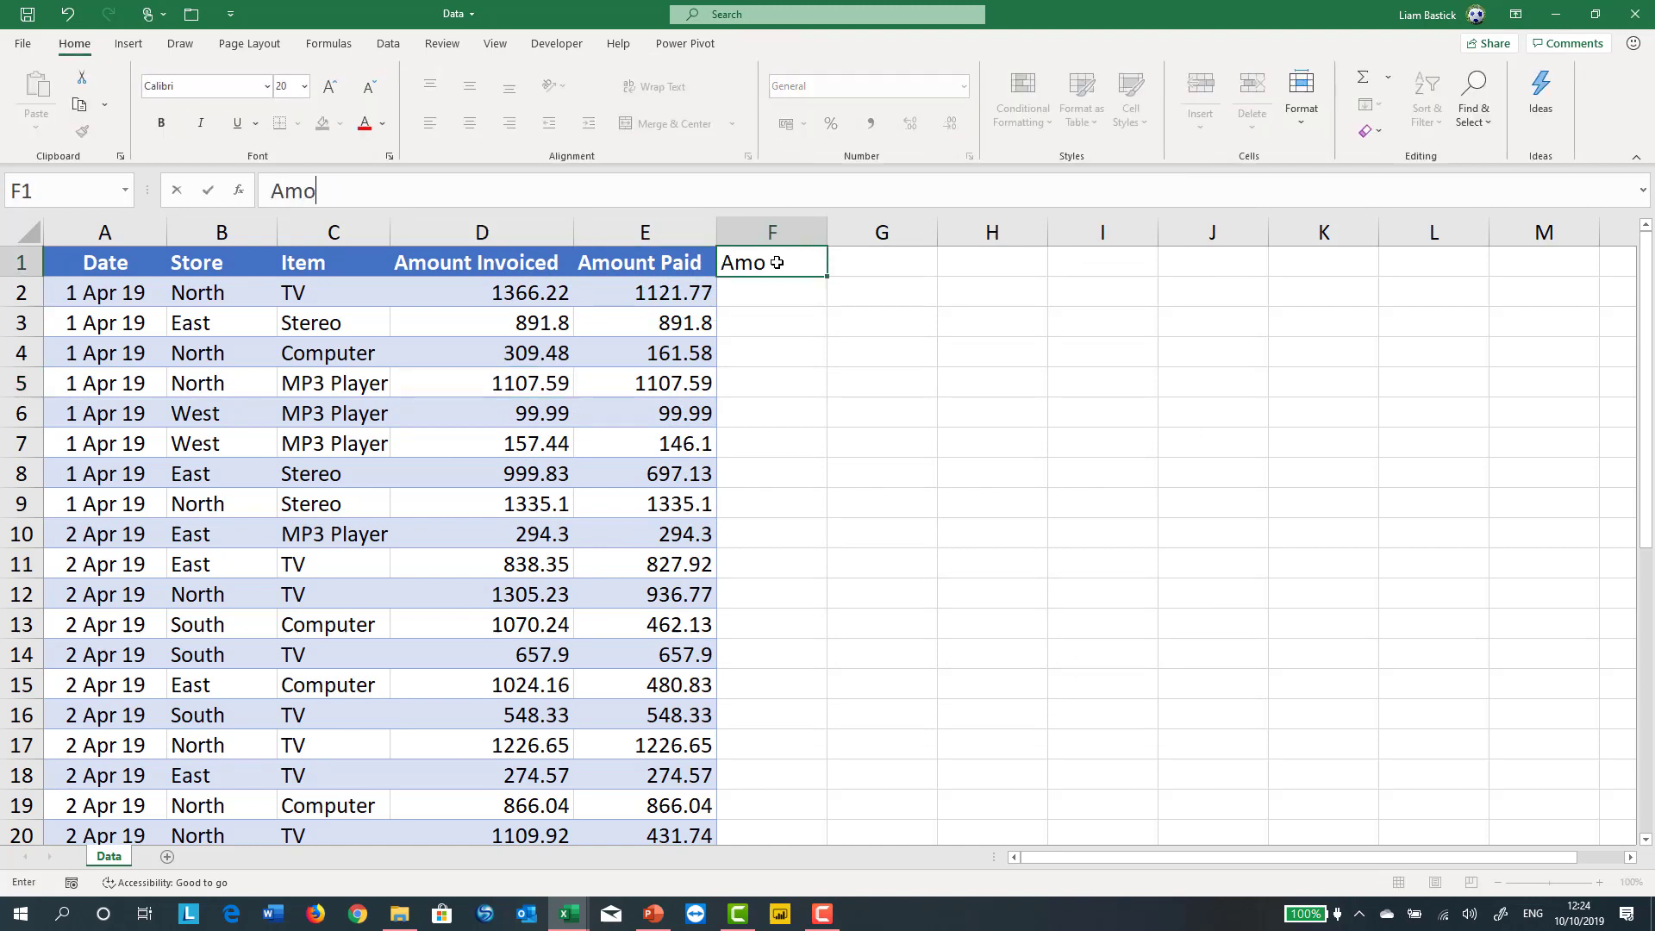
{"action": "type", "text": "unt Owed"}
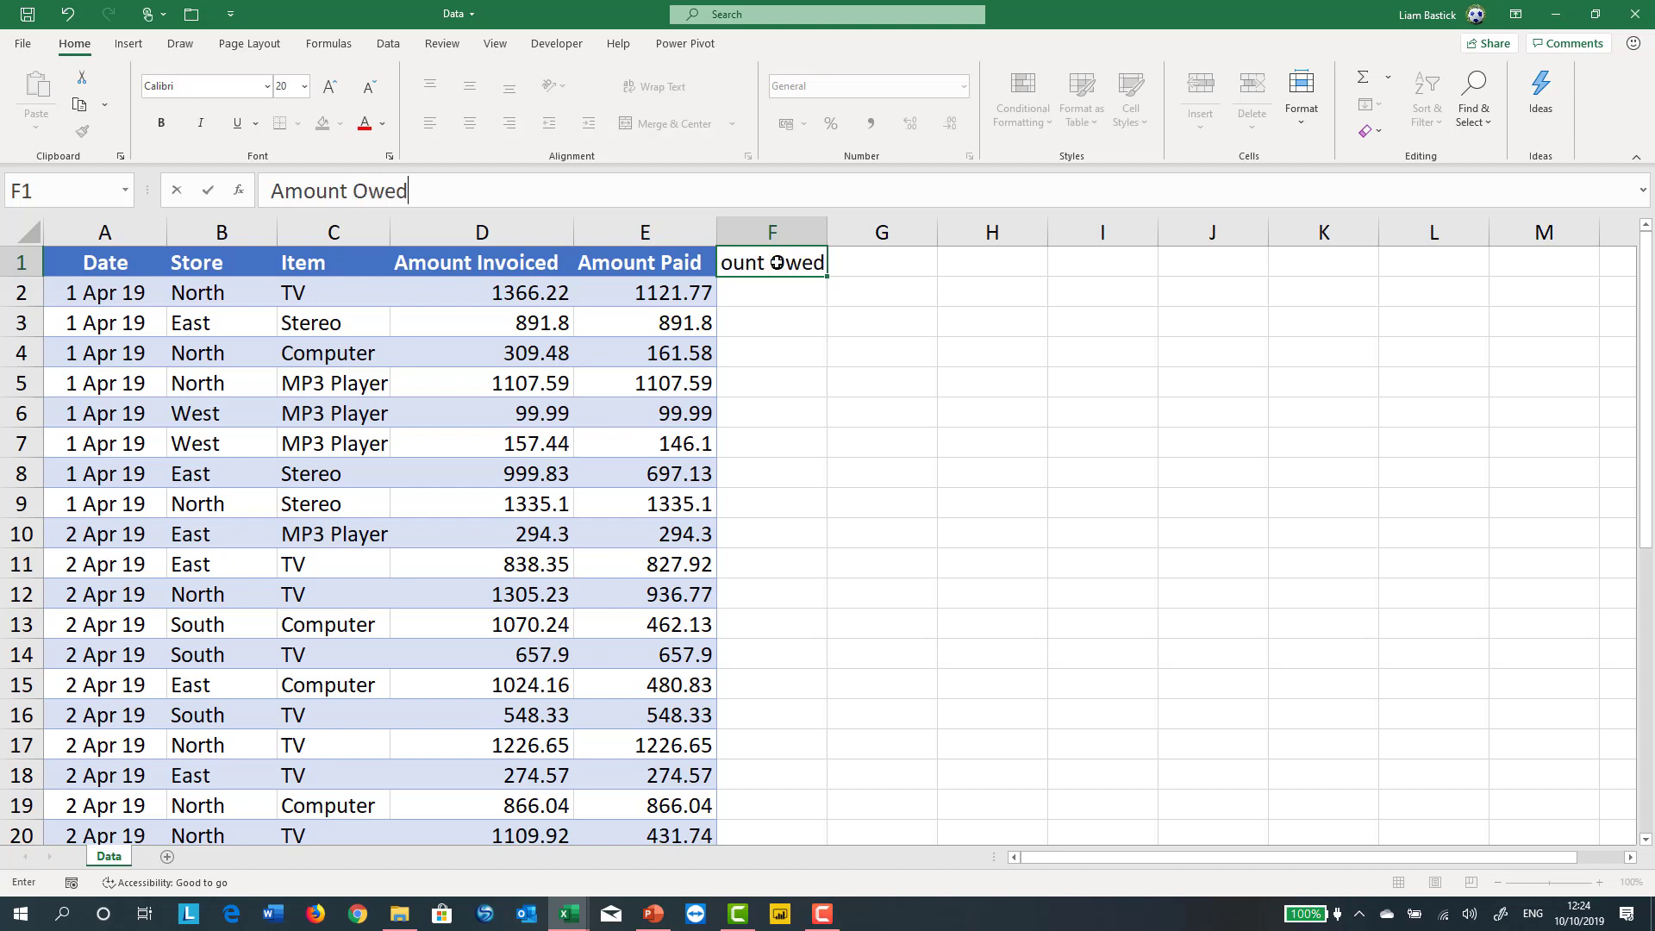
{"action": "key", "text": "Return"}
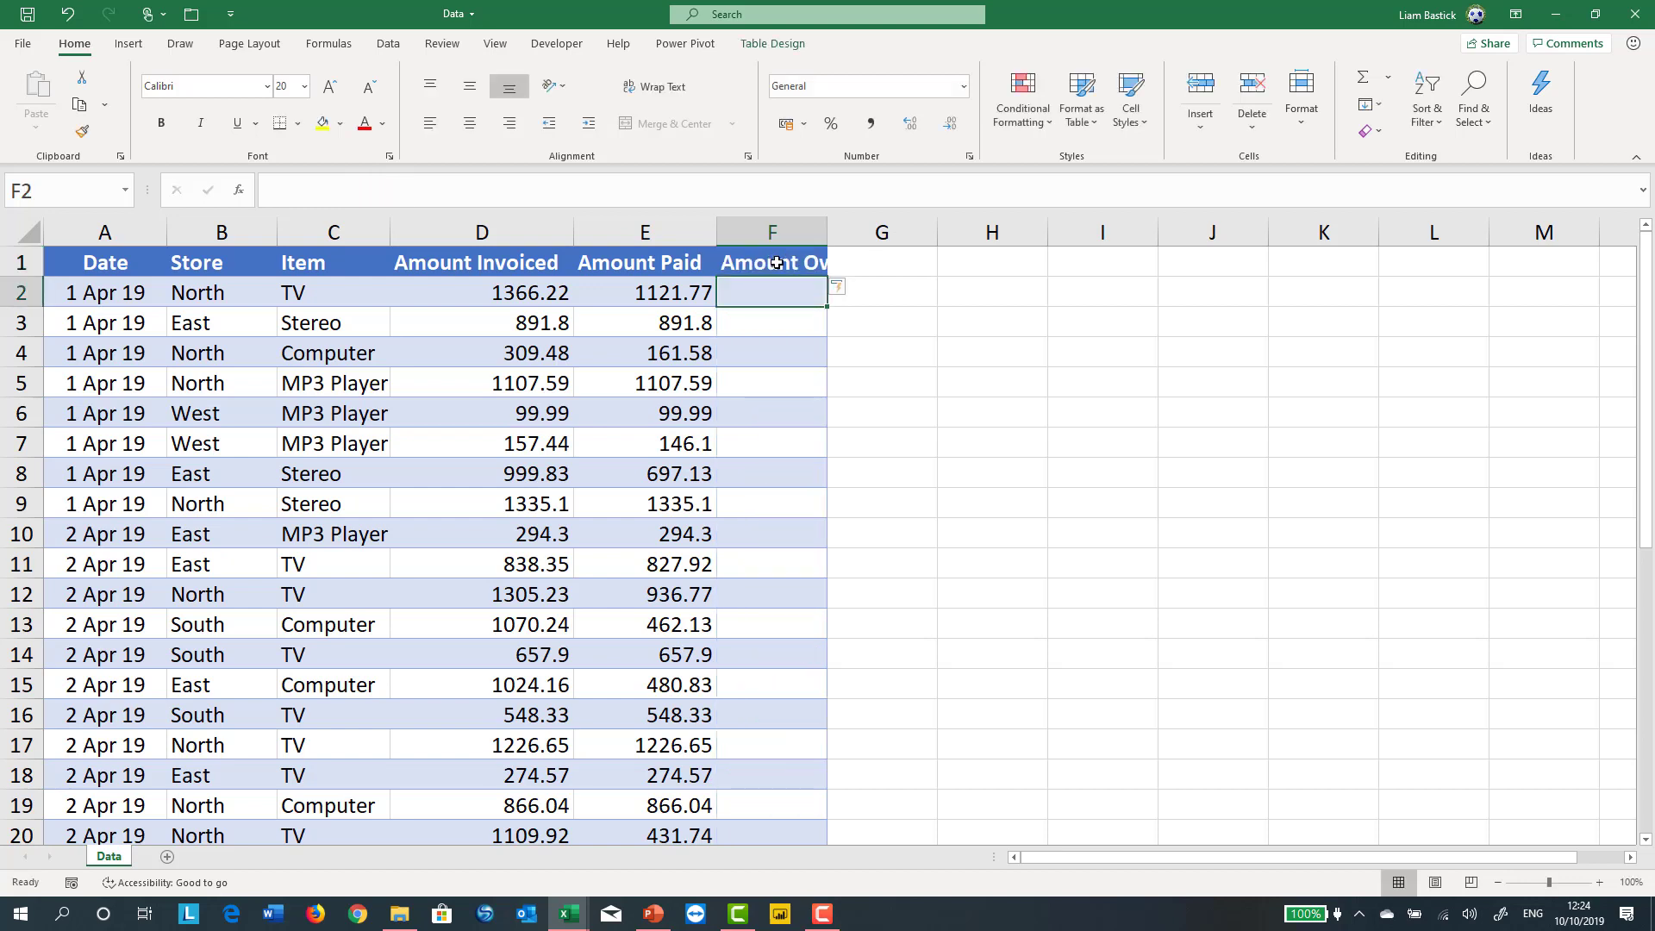
{"action": "double_click", "coordinate": [827, 230]}
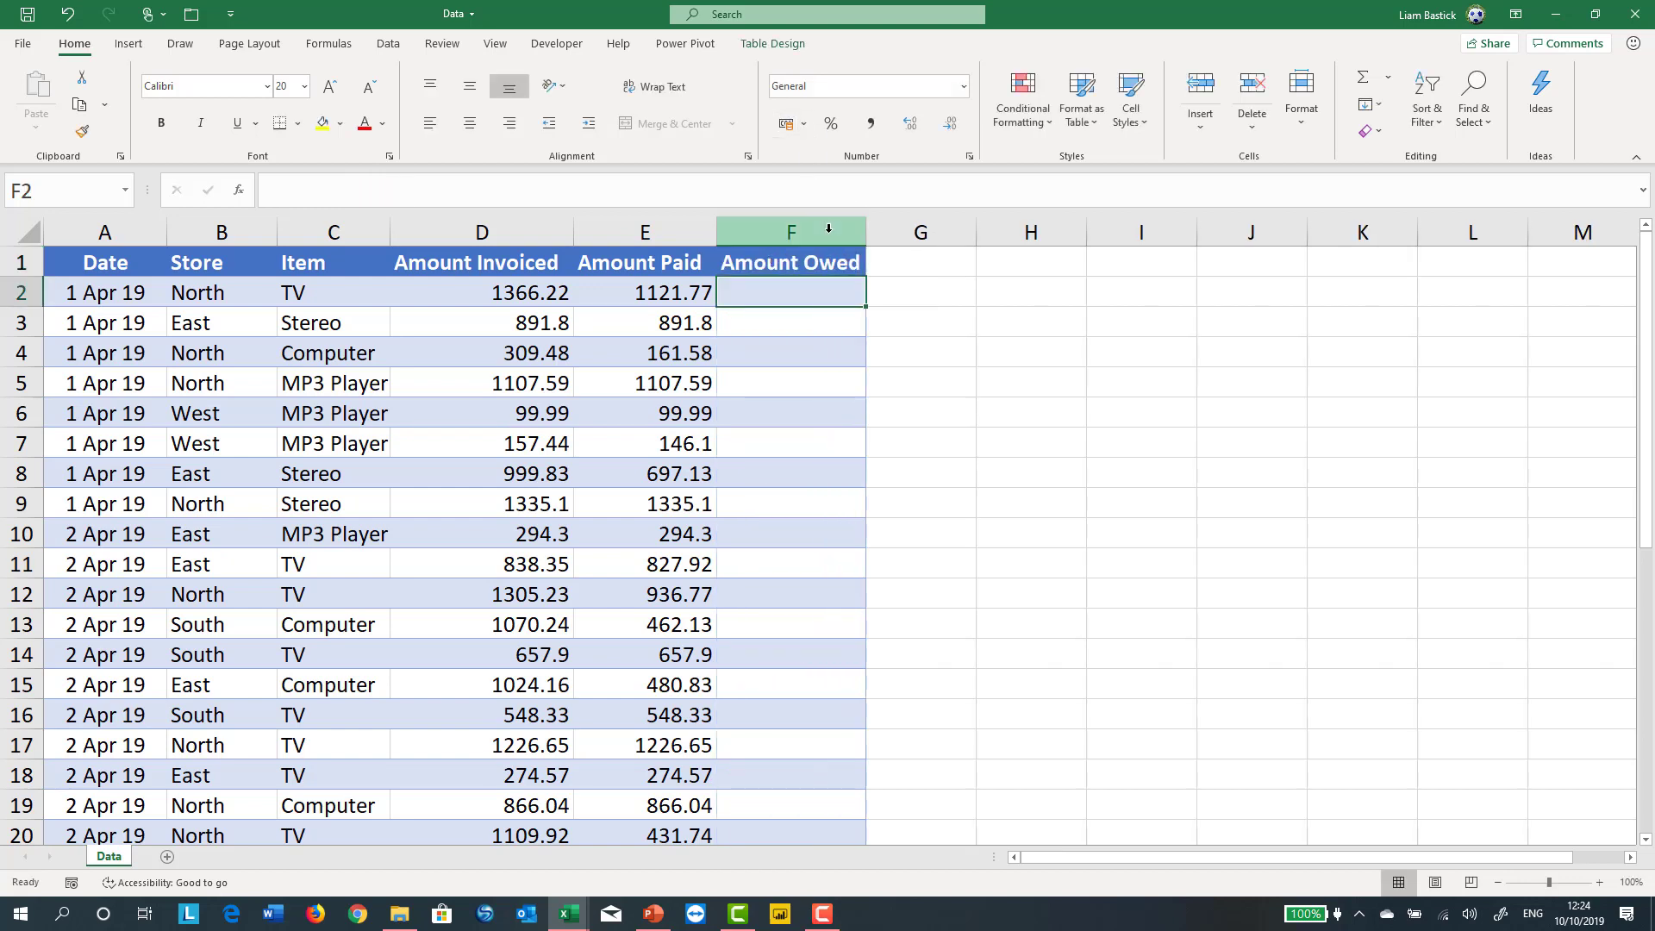
- Enter =[@[Amount Invoiced]]-[@[Amount Paid]] in F2 to fill the Amount Owed column
{"action": "type", "text": "="}
{"action": "left_click", "coordinate": [541, 299]}
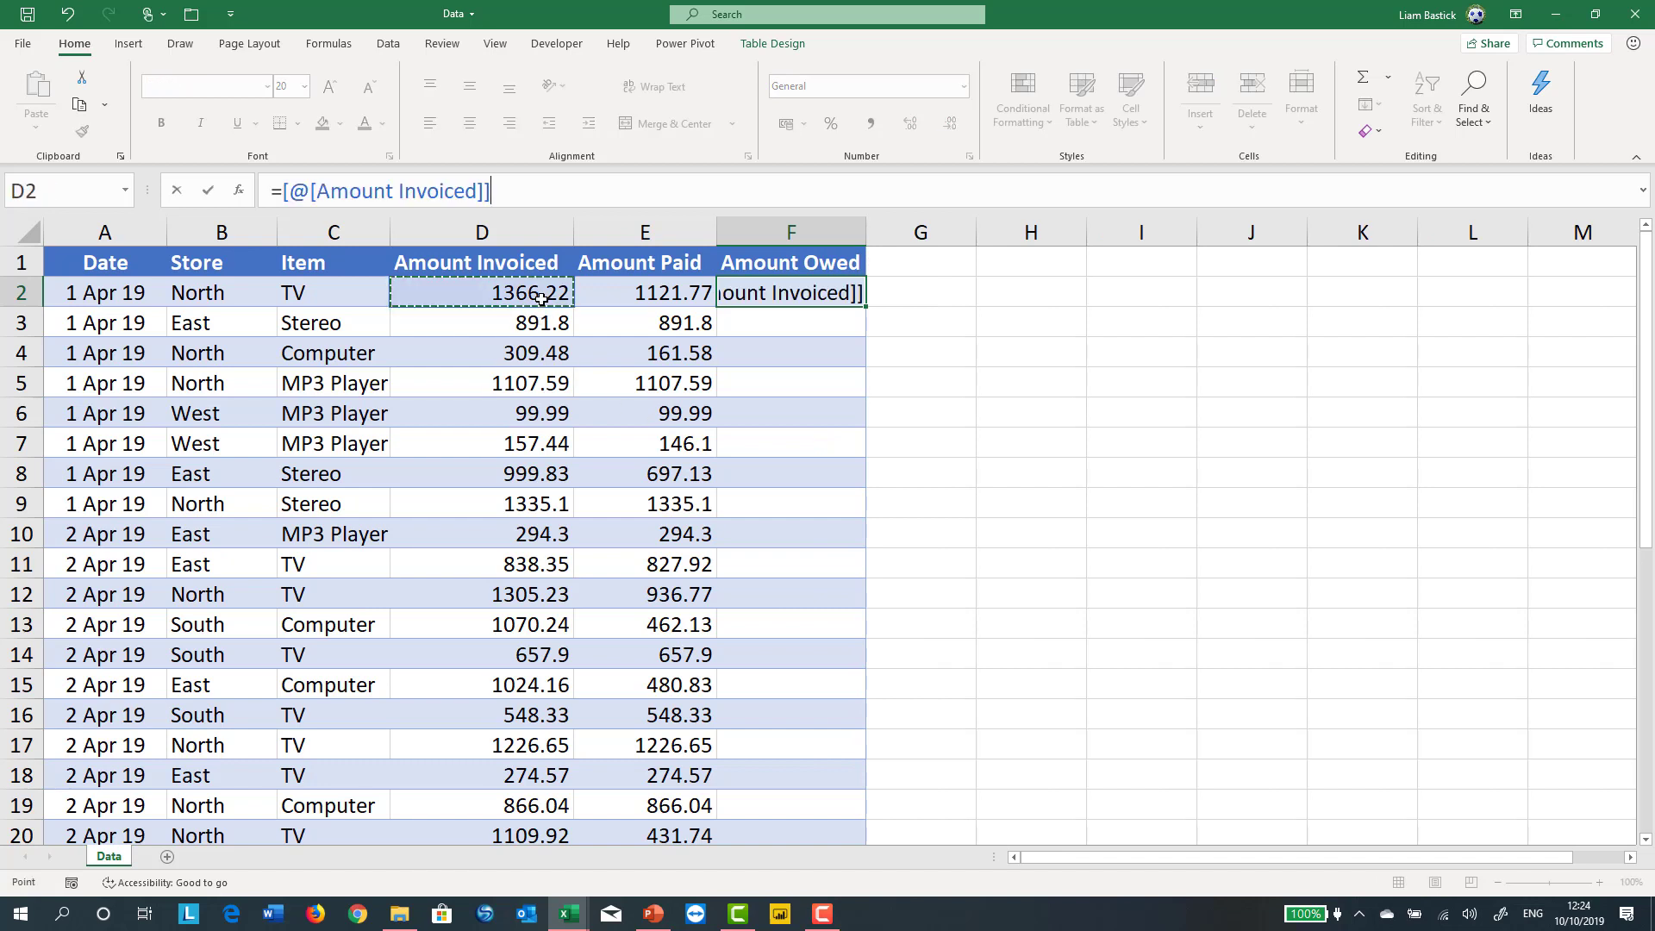
{"action": "type", "text": "-"}
{"action": "left_click", "coordinate": [657, 288]}
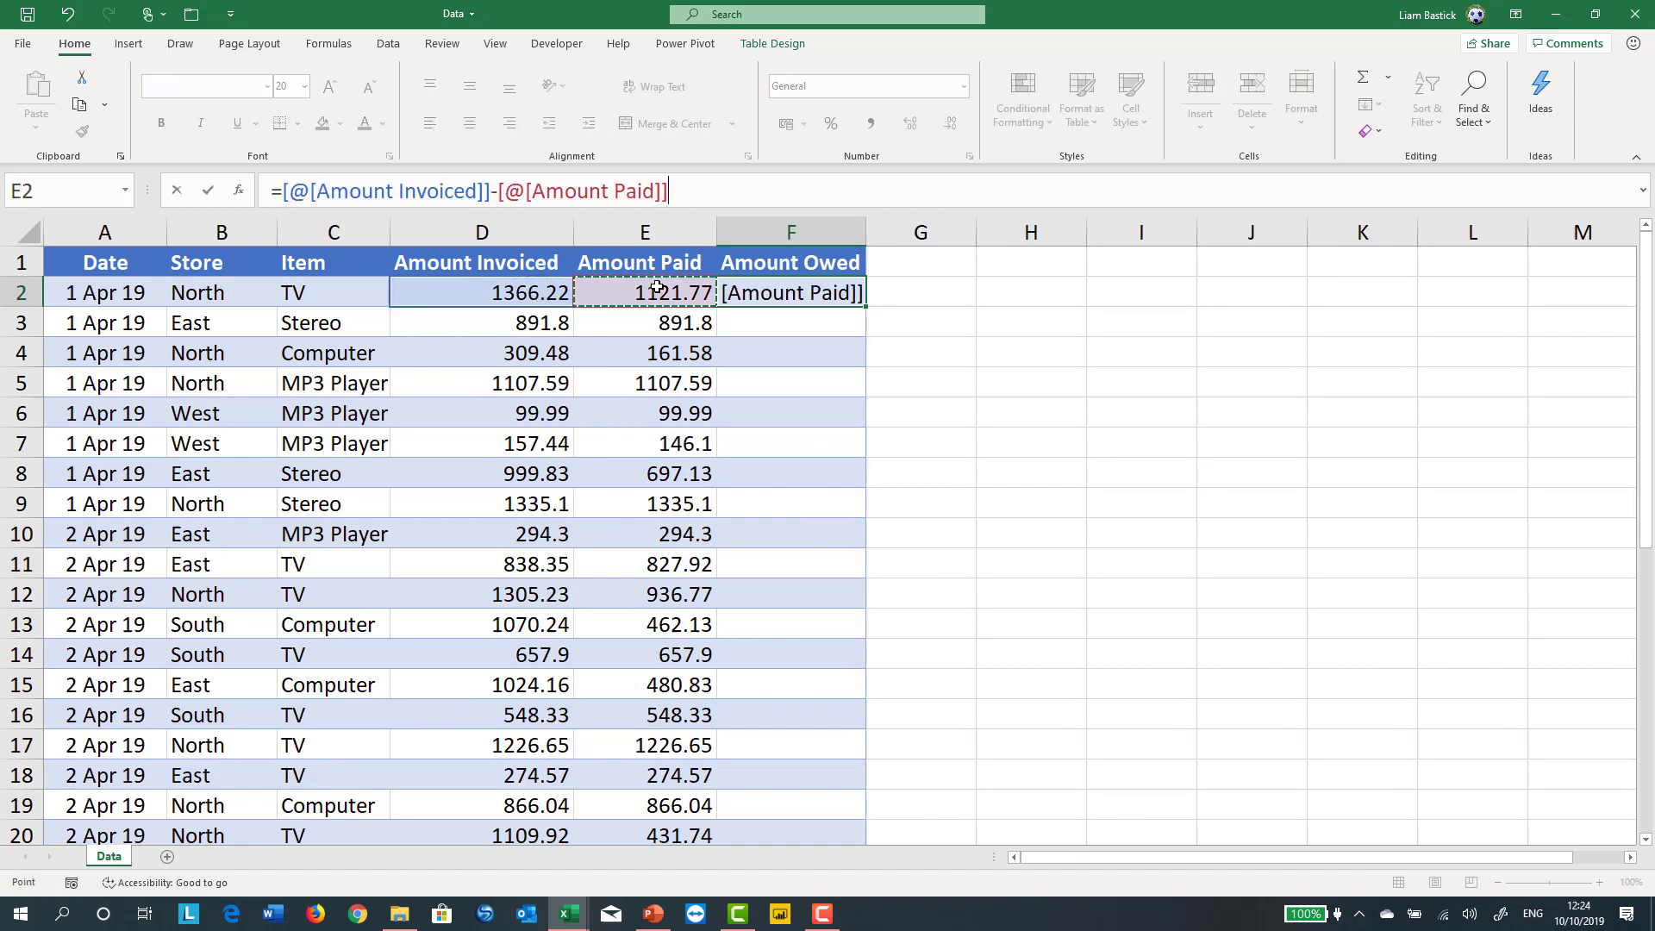
{"action": "key", "text": "Return"}
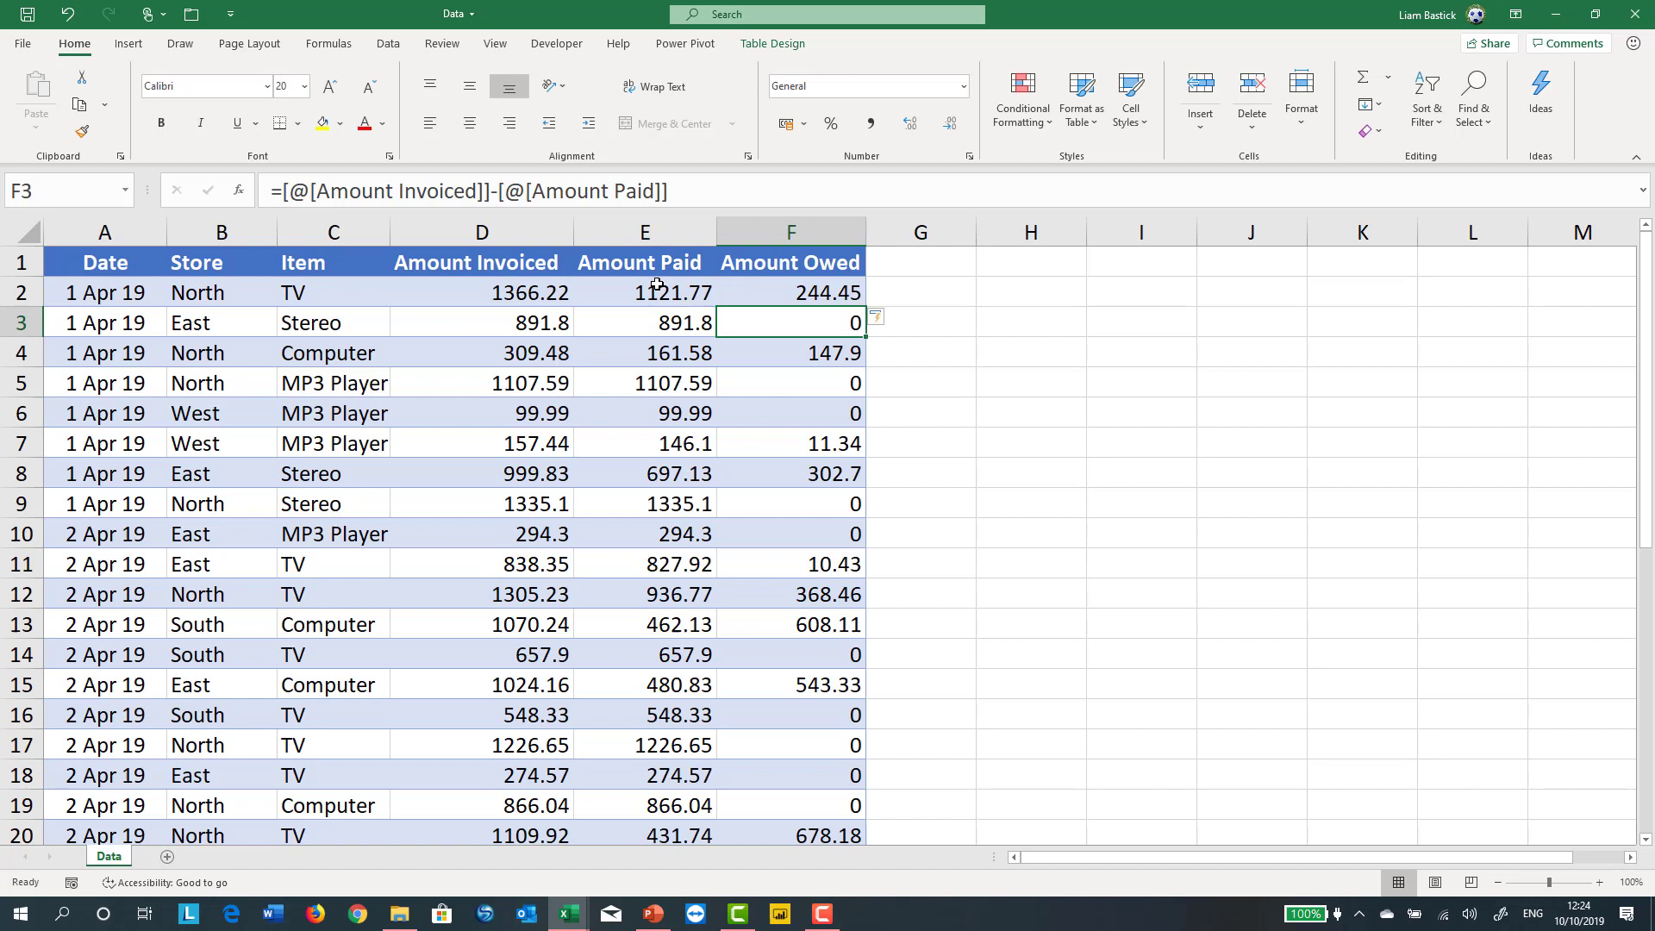